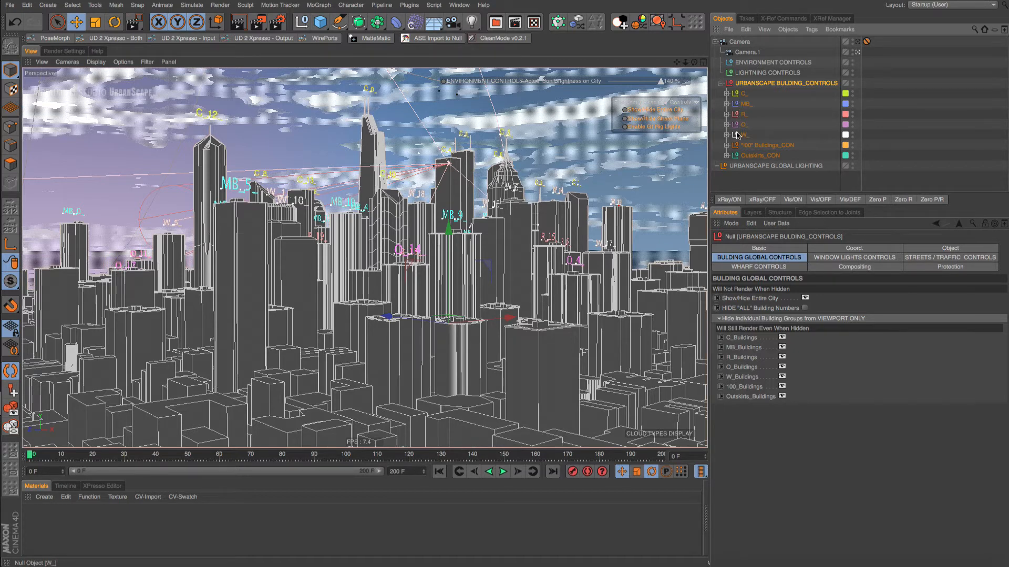
# - Hide all "C" buildings through the C_ control object, and show them again
pyautogui.click(738, 94)
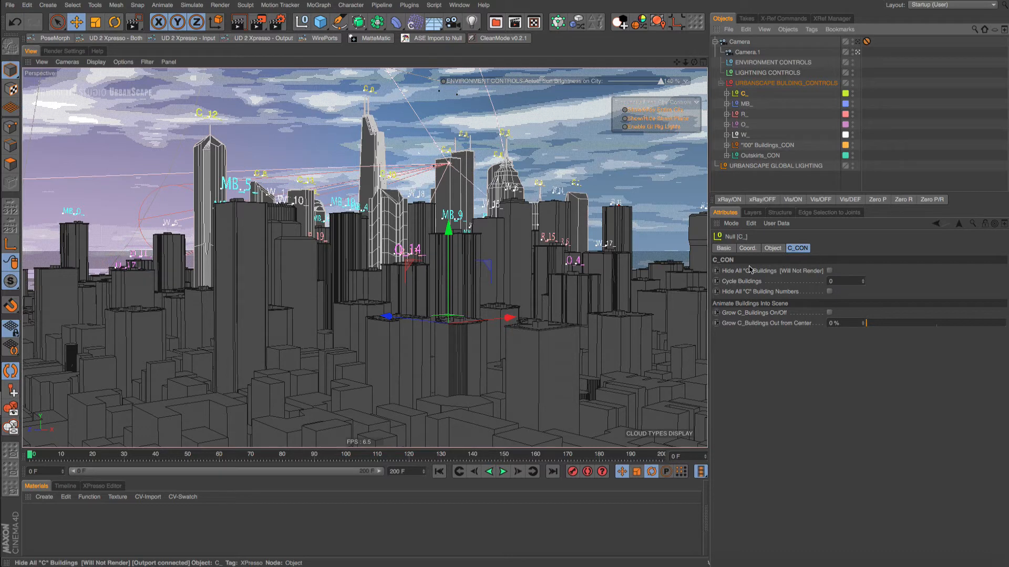
pyautogui.click(830, 271)
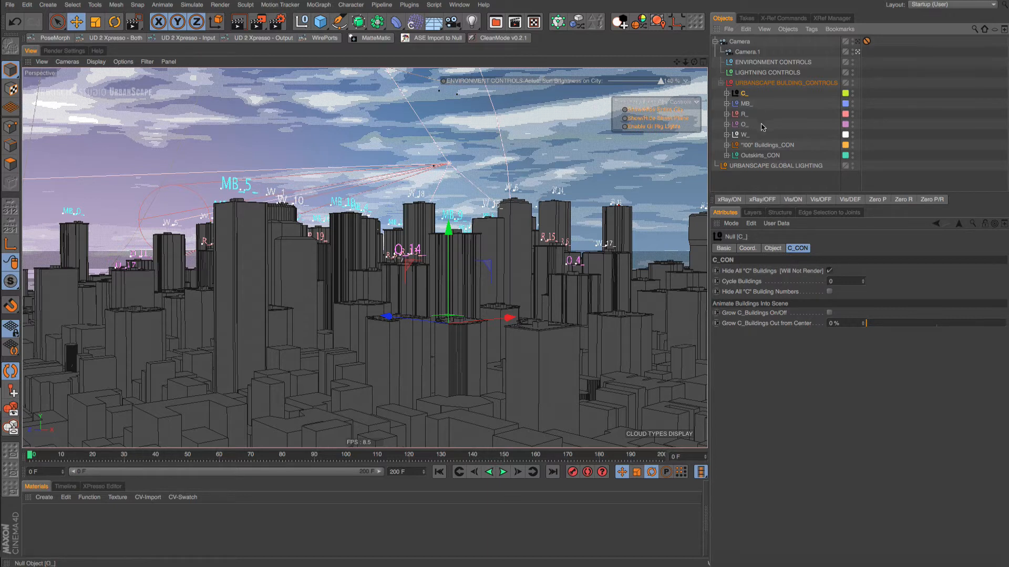
pyautogui.click(829, 271)
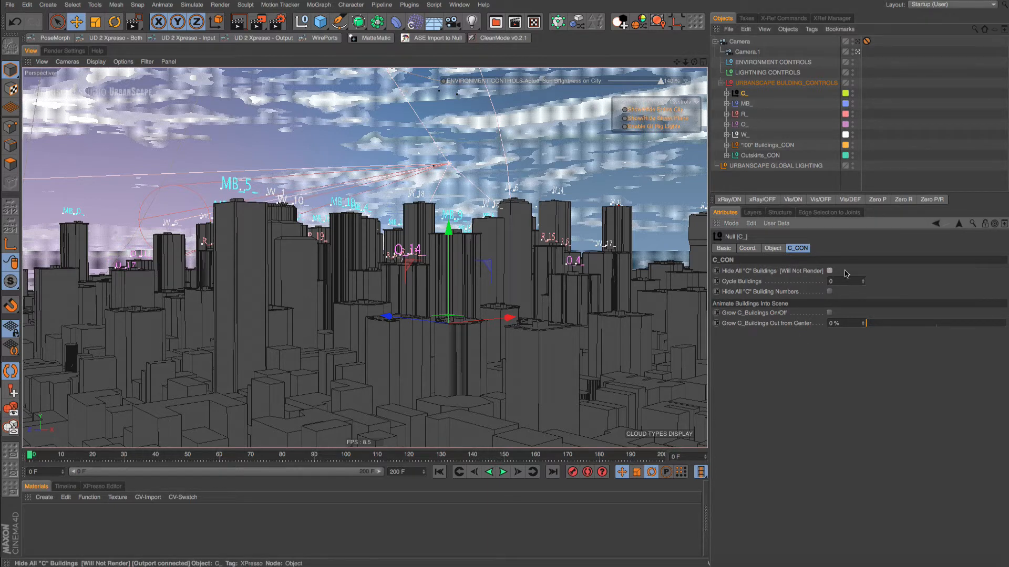
# - Hide the MB, R, O, W, 100 and Outskirts building groups from the viewport in the global building controls
pyautogui.click(762, 83)
pyautogui.click(781, 349)
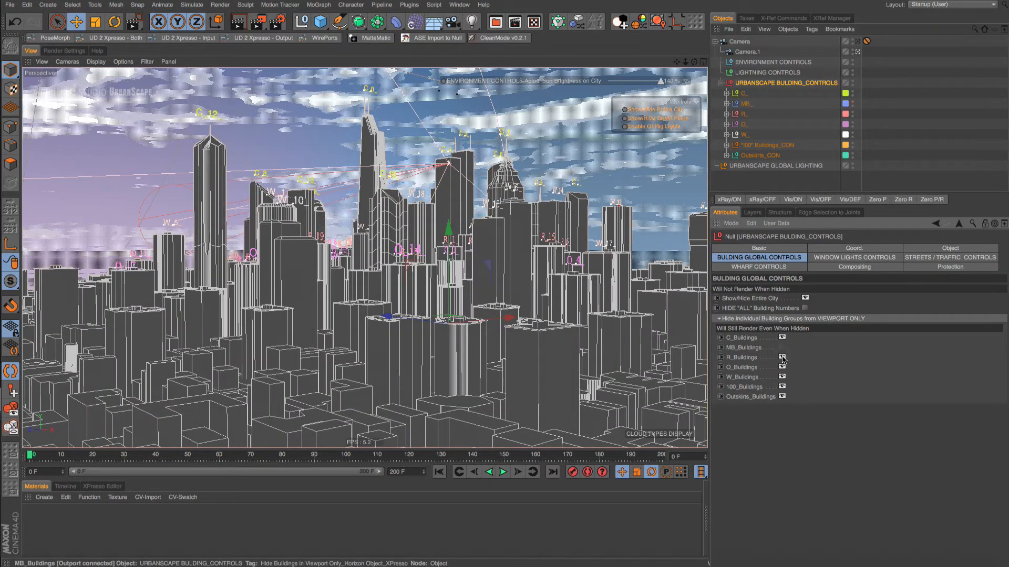
pyautogui.click(782, 357)
pyautogui.click(781, 367)
pyautogui.click(781, 377)
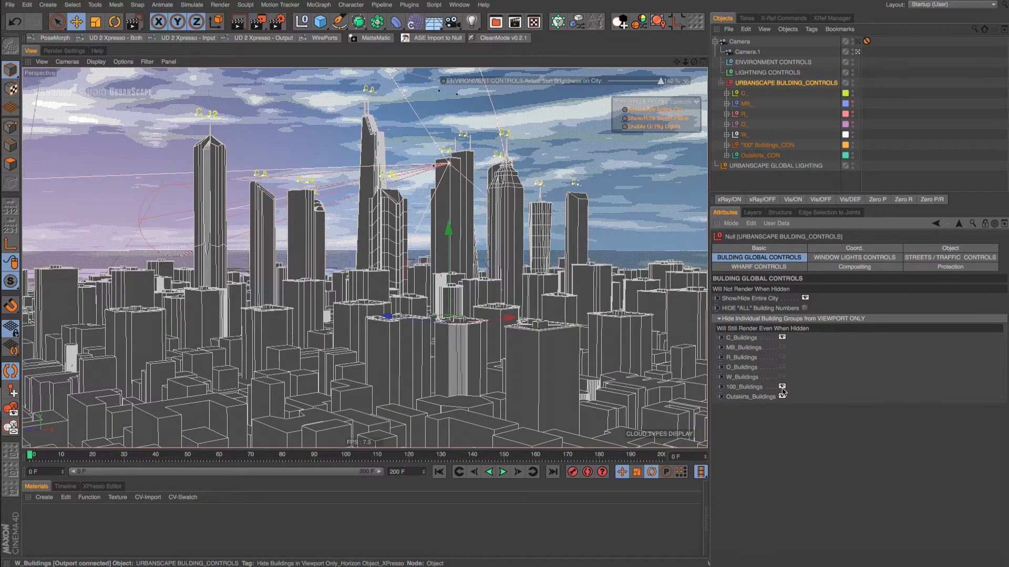
pyautogui.click(781, 388)
pyautogui.click(782, 397)
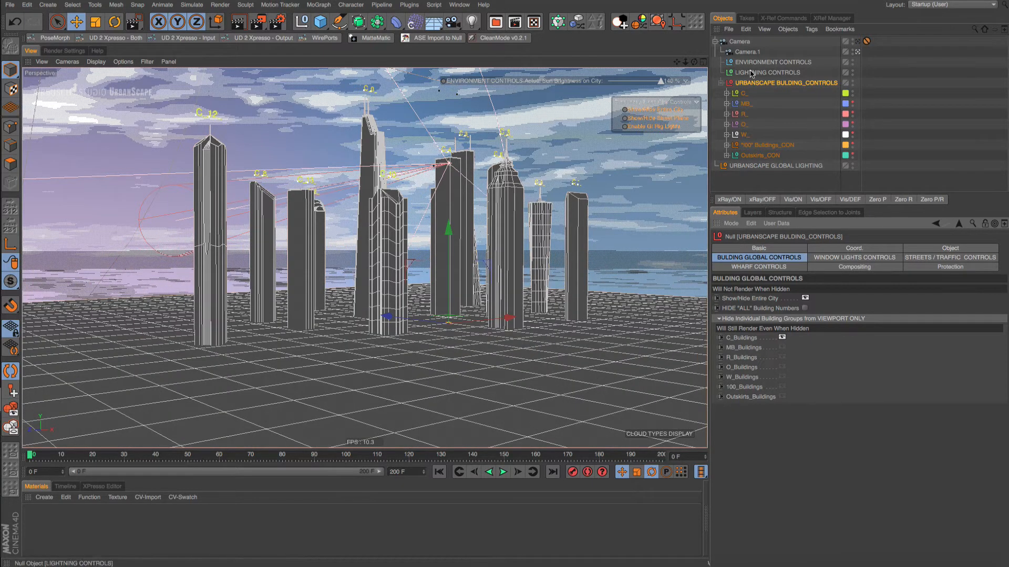
# - Cycle the C_ buildings through their layouts up to 7 and return Cycle Buildings to 0
pyautogui.click(743, 94)
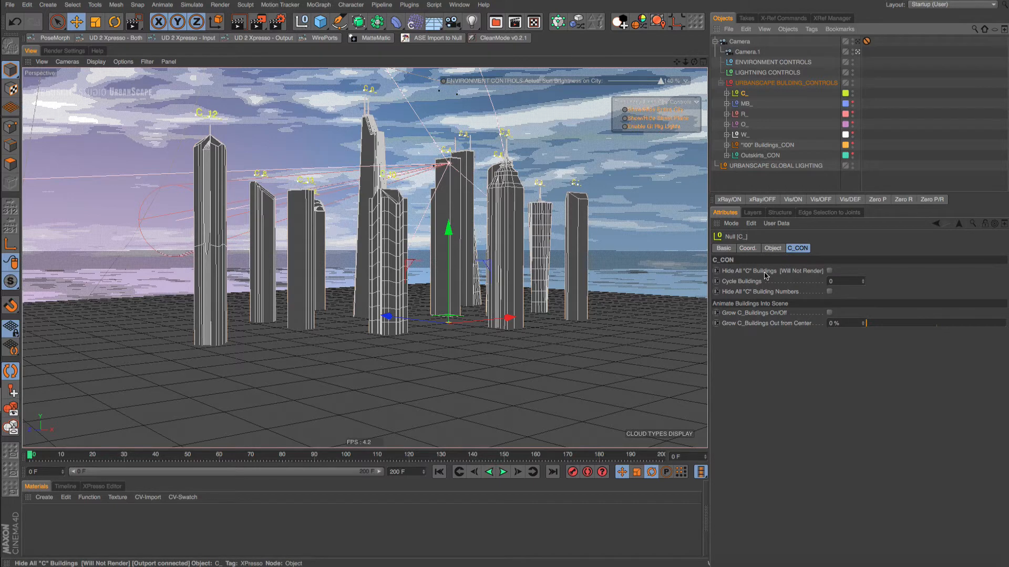
pyautogui.click(864, 280)
pyautogui.click(864, 279)
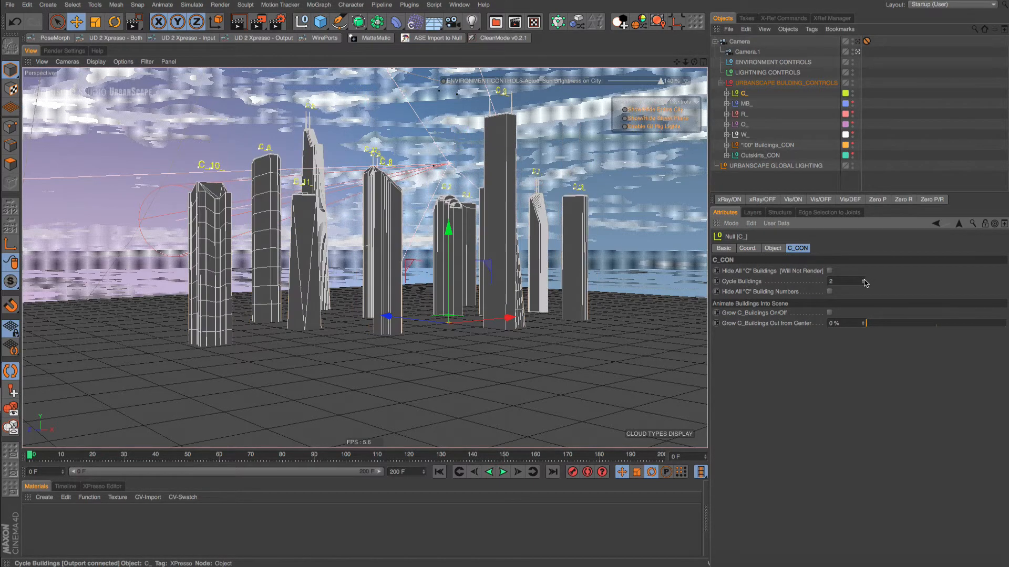
pyautogui.click(865, 279)
pyautogui.click(864, 280)
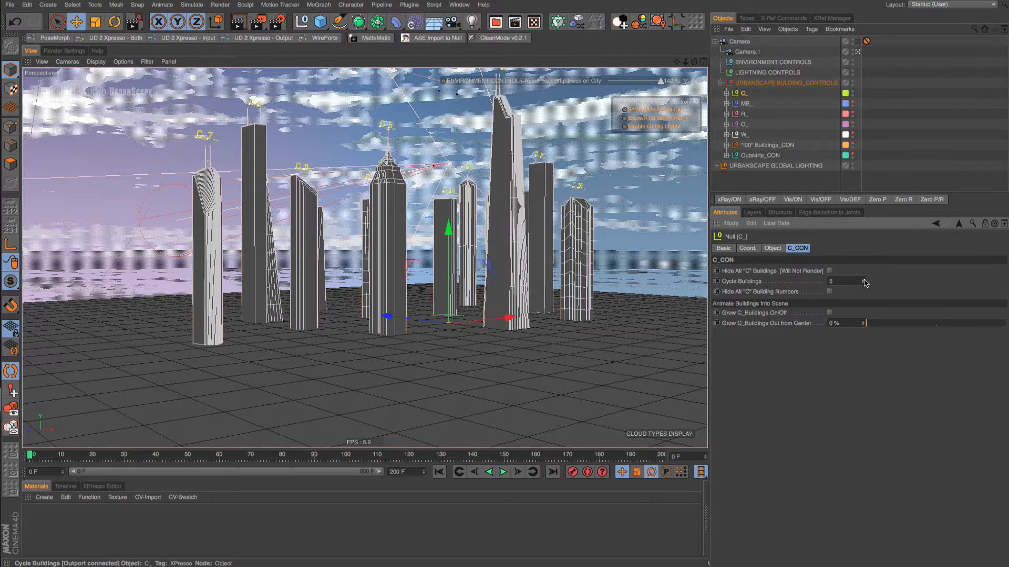
pyautogui.click(864, 280)
pyautogui.click(864, 280)
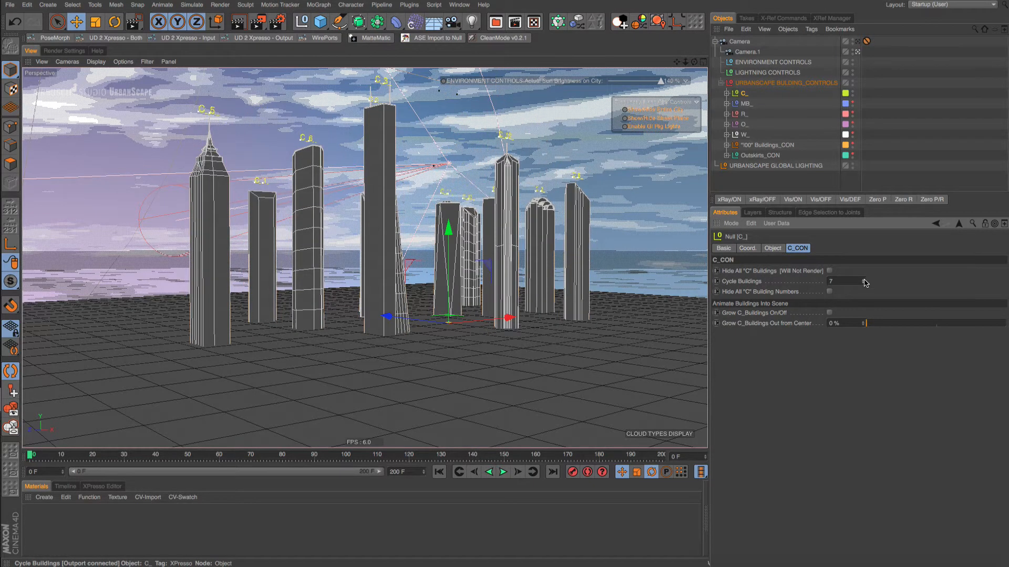
pyautogui.click(865, 280)
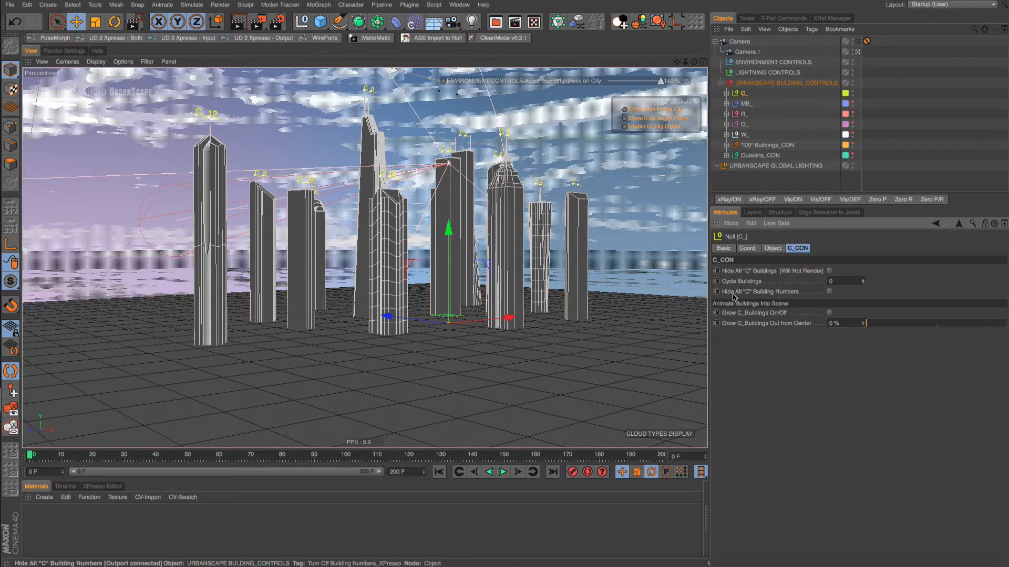
# - Toggle the "C" building numbers off and on, and test growing the C_ buildings out from center to 100% and back to 0%
pyautogui.click(829, 292)
pyautogui.click(829, 292)
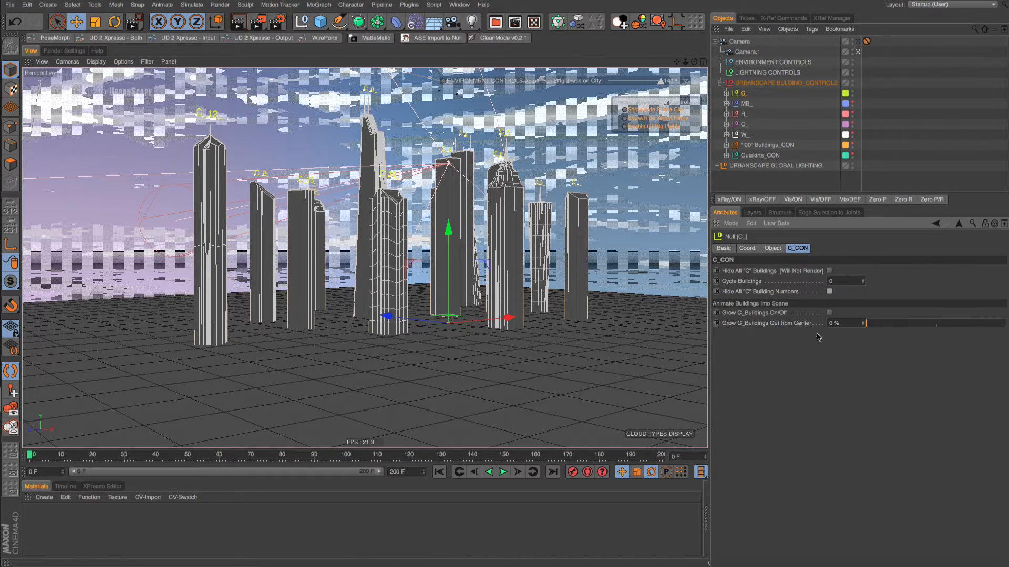
pyautogui.click(829, 313)
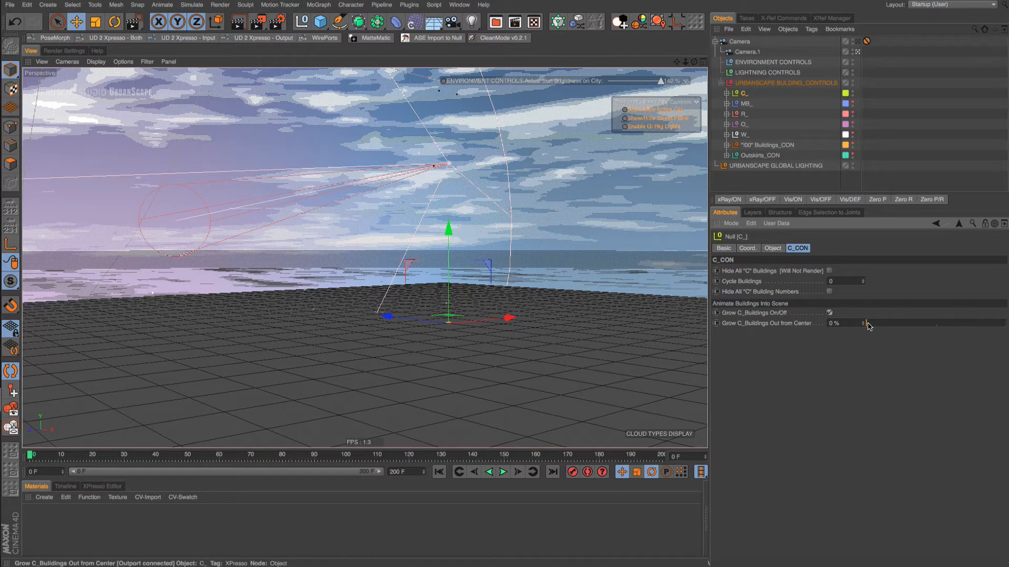
pyautogui.moveTo(866, 323); pyautogui.dragTo(1008, 331)
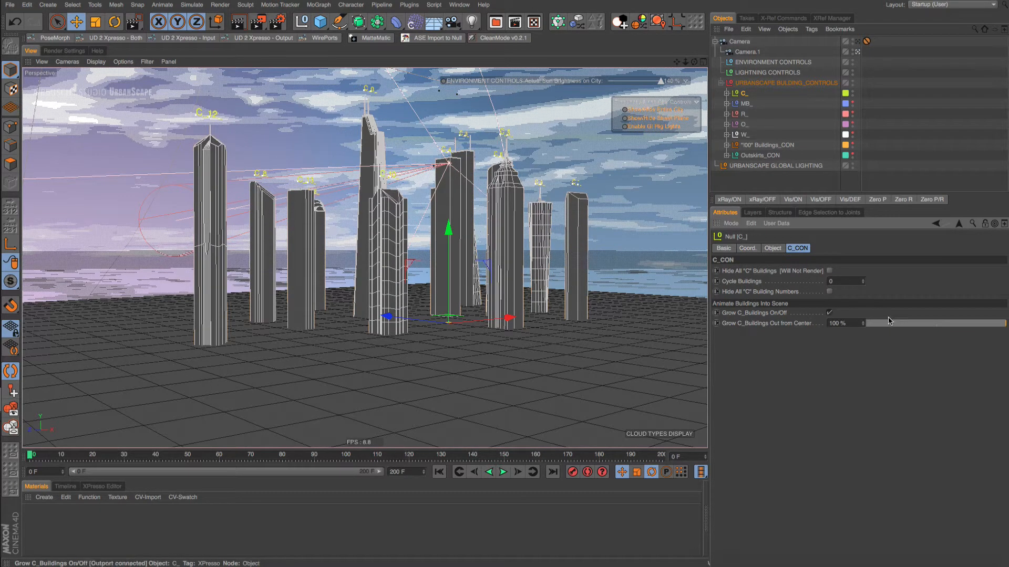
pyautogui.moveTo(871, 320); pyautogui.dragTo(865, 323)
pyautogui.click(829, 313)
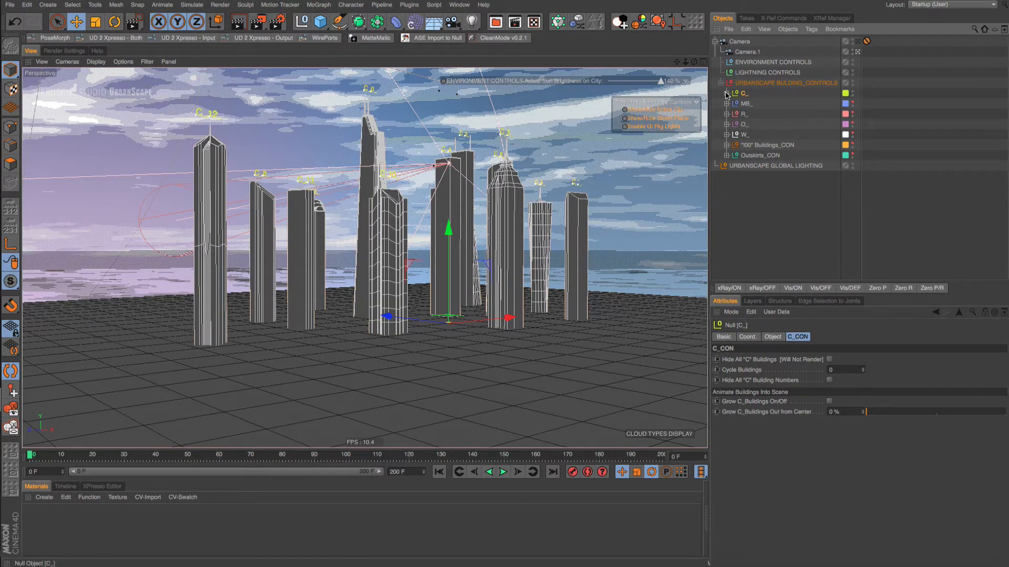
# - Expand the C_ group and toggle Remove Building on and off for building C_0
pyautogui.click(726, 93)
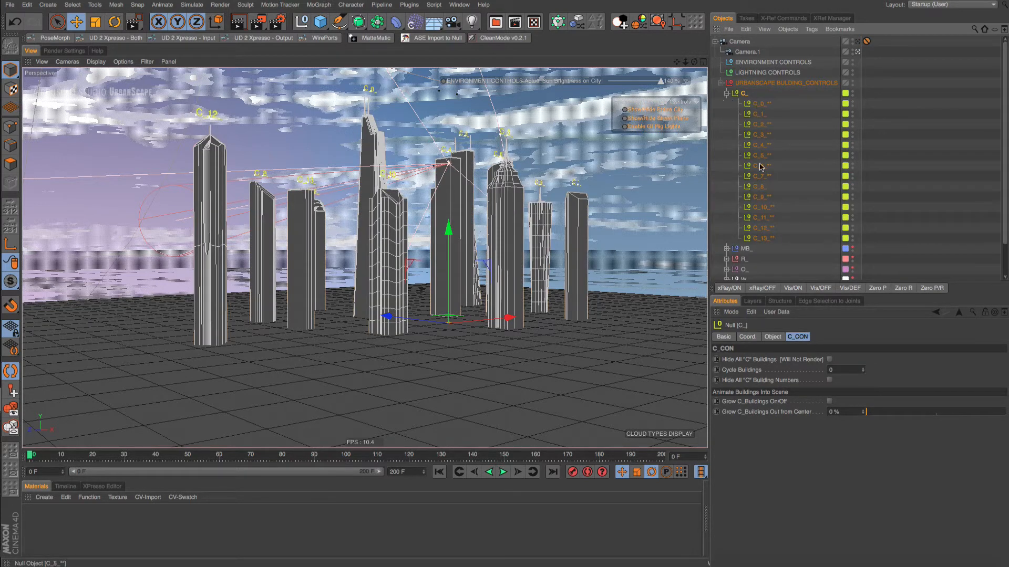
pyautogui.click(751, 104)
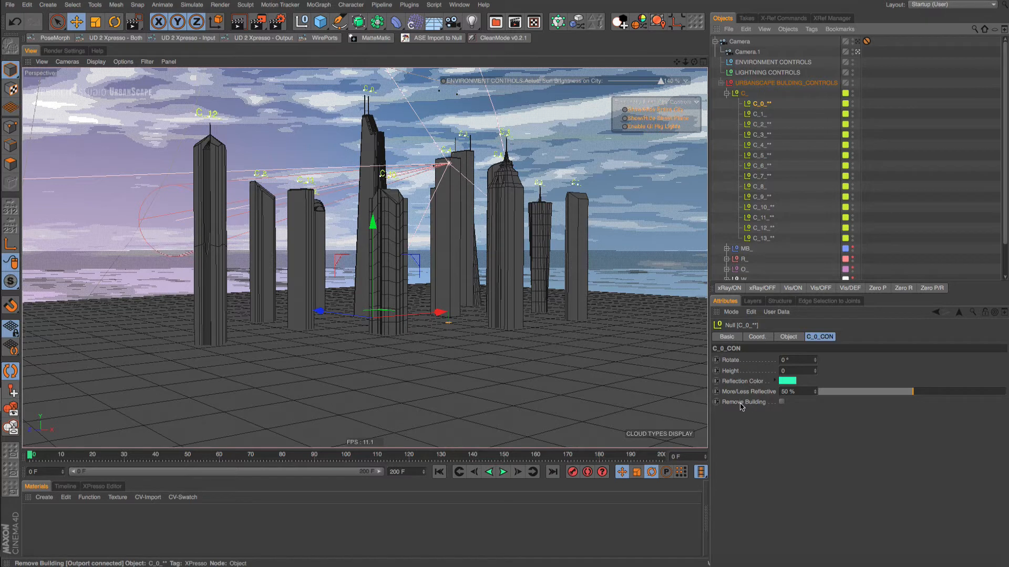
pyautogui.click(781, 403)
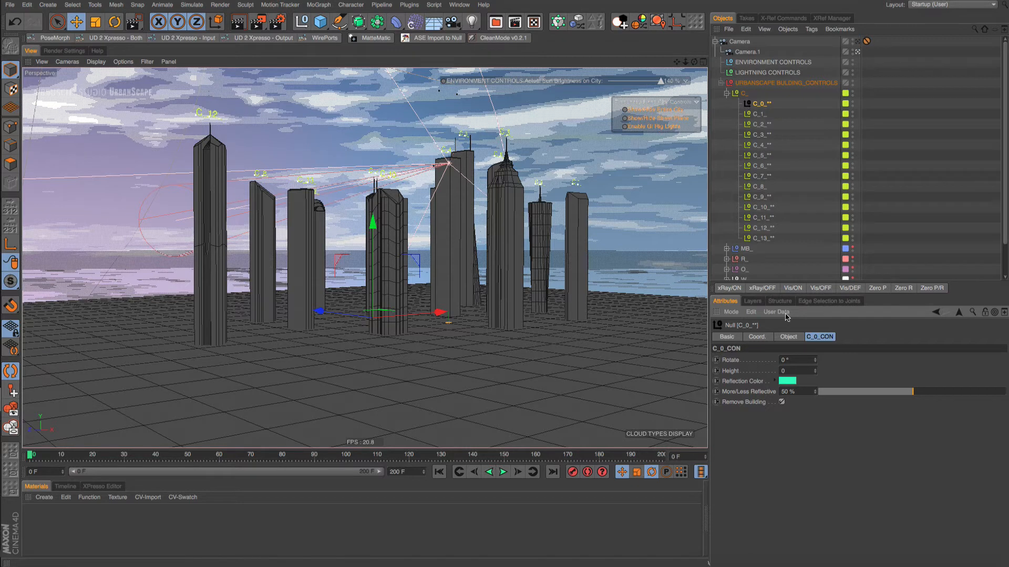
pyautogui.click(781, 401)
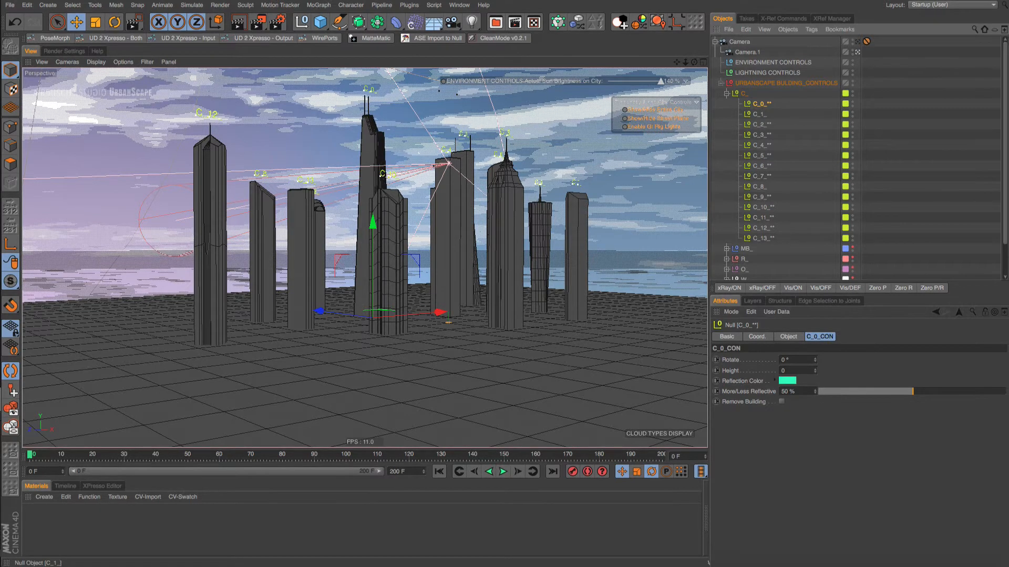
# - Examine the individual controls of buildings C_2, C_3, C_4, C_11, C_10, C_9 and C_13, and collapse the C_ group
pyautogui.click(759, 125)
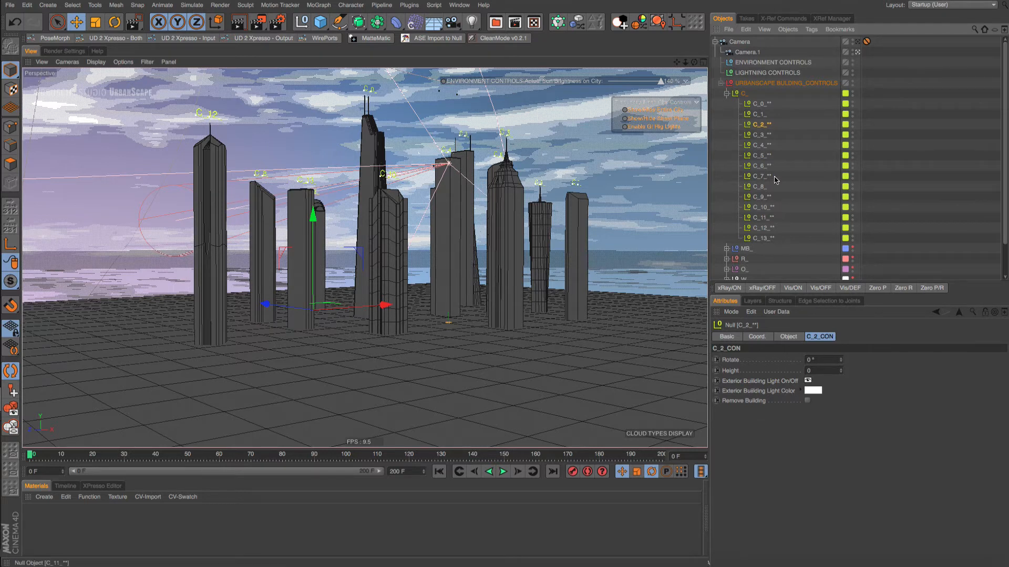
pyautogui.click(760, 135)
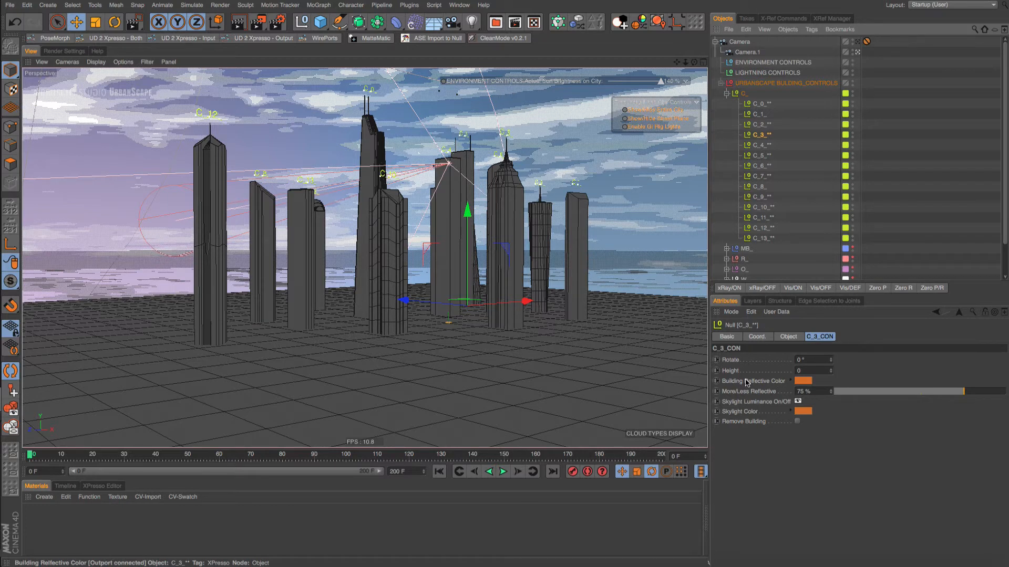
pyautogui.click(760, 145)
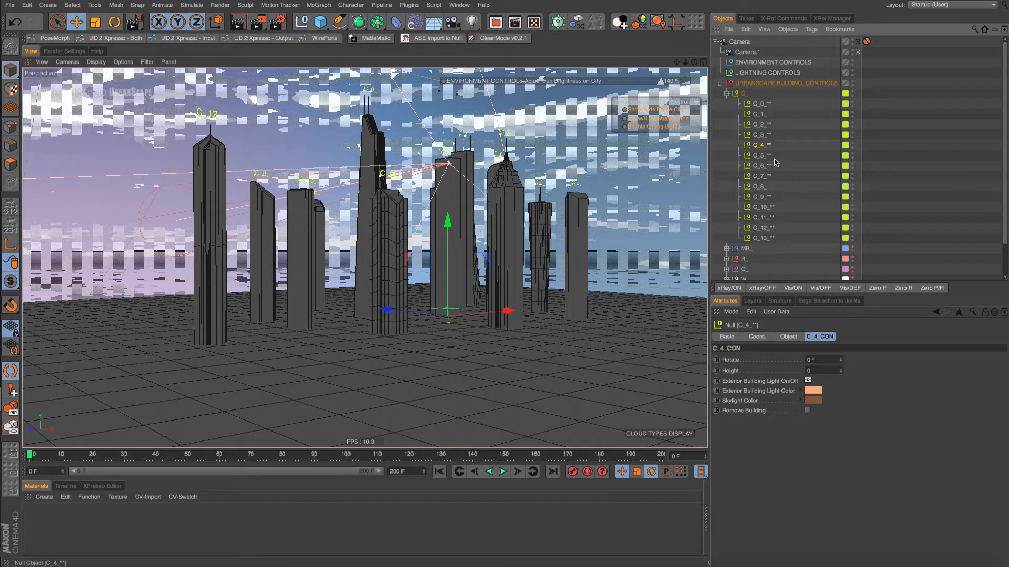
pyautogui.click(763, 218)
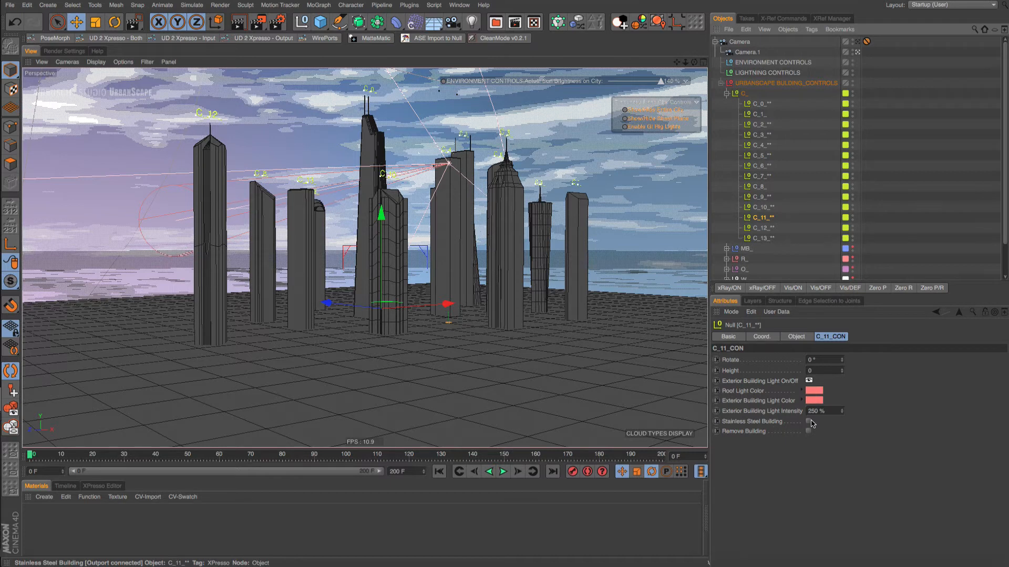
pyautogui.click(762, 207)
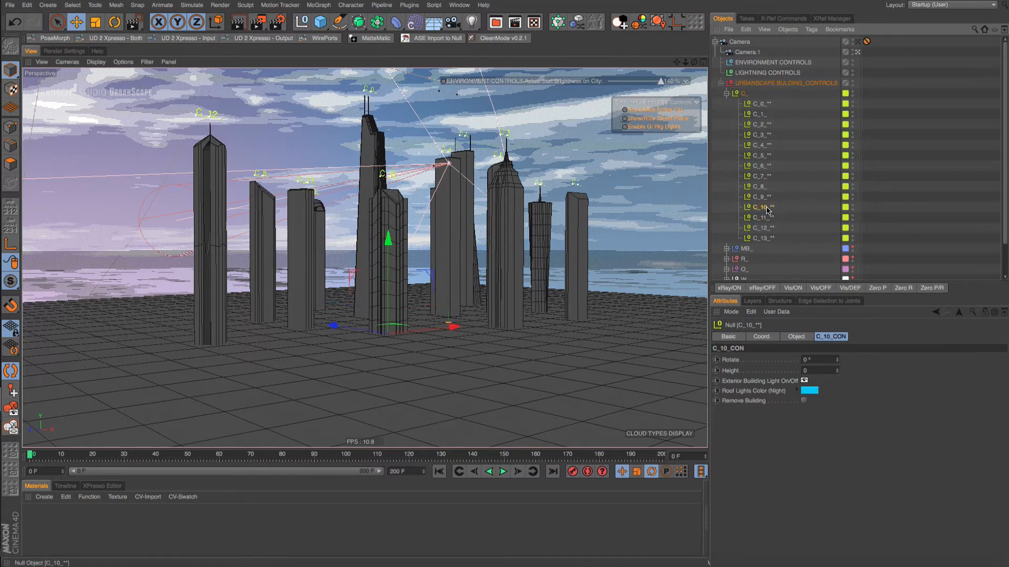
pyautogui.click(767, 197)
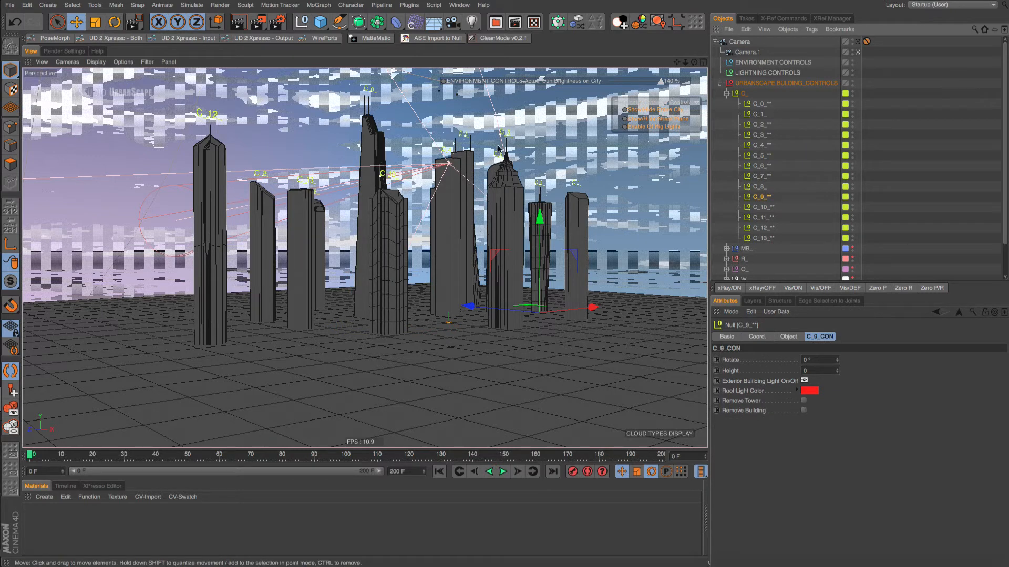
pyautogui.click(762, 238)
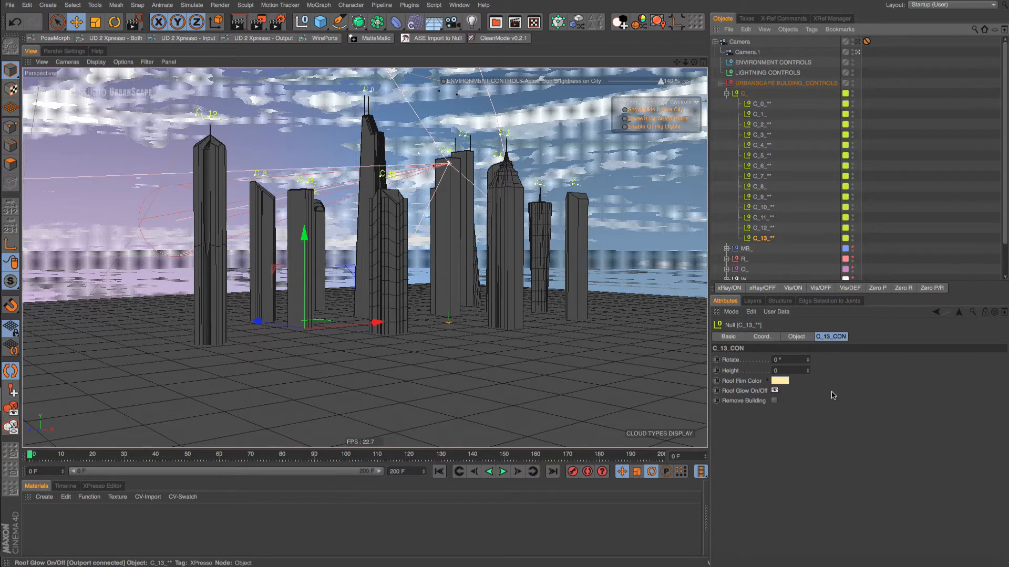
pyautogui.click(726, 93)
# - Hide the C_Buildings group and show the MB_Buildings group in the viewport using the global building controls
pyautogui.click(745, 104)
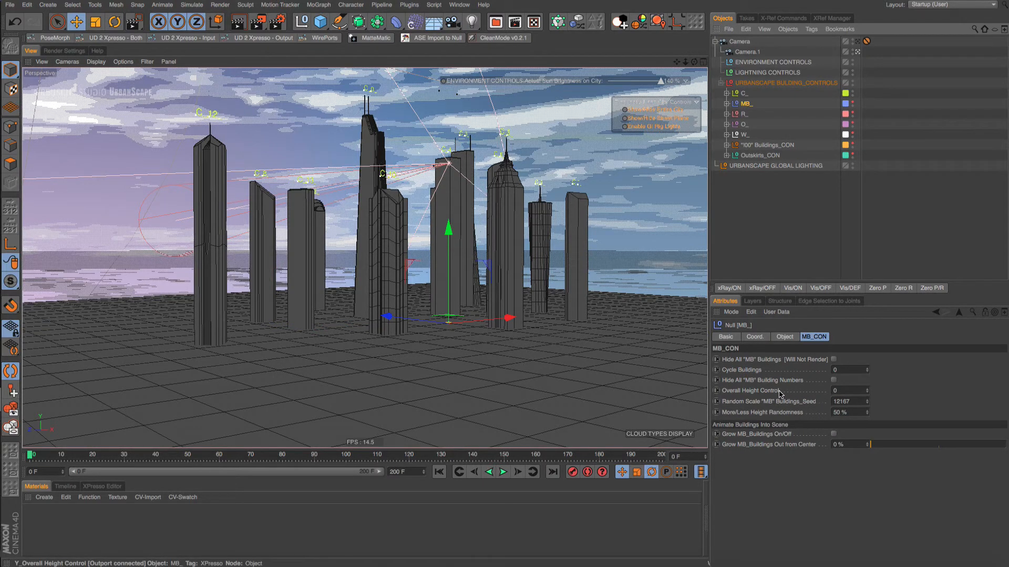
pyautogui.click(777, 83)
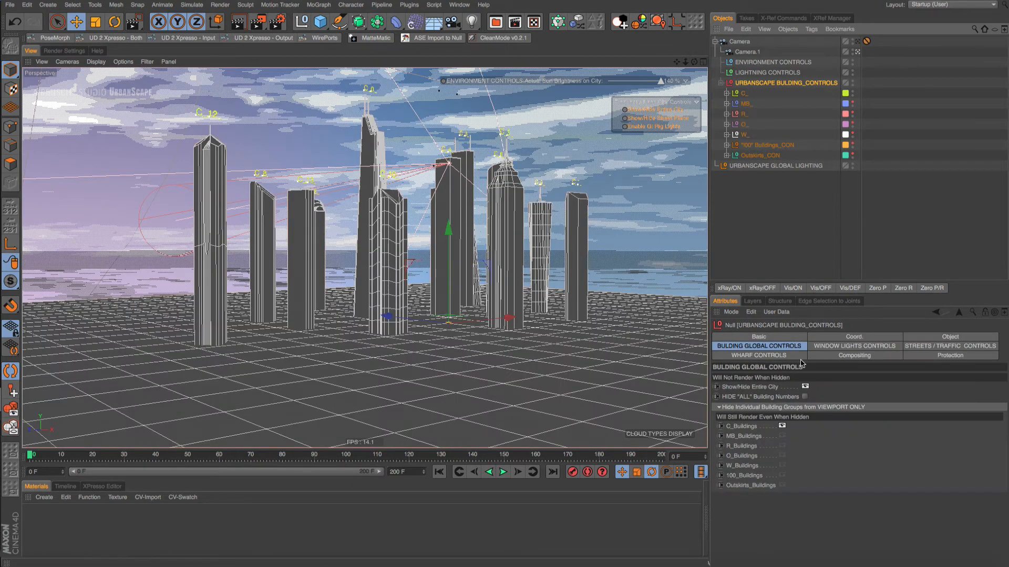
pyautogui.click(782, 426)
pyautogui.click(781, 436)
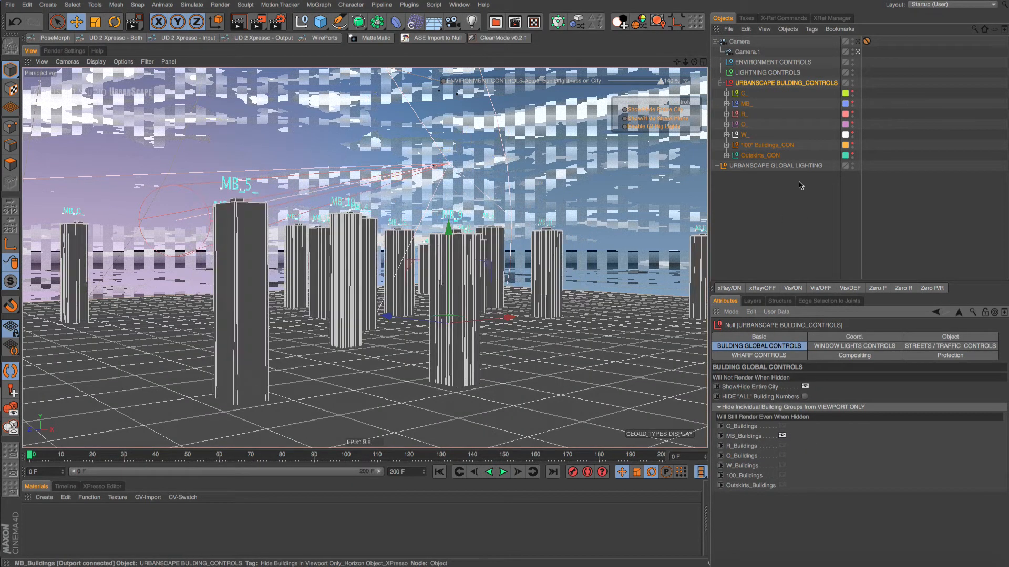
# - Vary the MB_ building heights with a random scale seed of 12213 and 100% height randomness
pyautogui.click(746, 104)
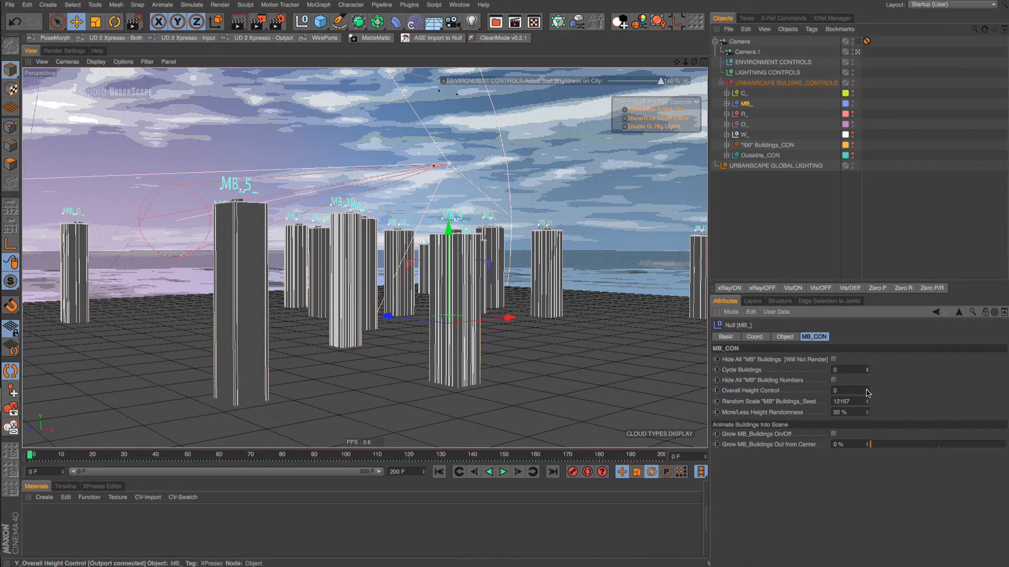
pyautogui.moveTo(867, 393)
pyautogui.mouseDown()
pyautogui.moveTo(868, 385)
pyautogui.moveTo(868, 405)
pyautogui.moveTo(867, 389)
pyautogui.mouseUp()
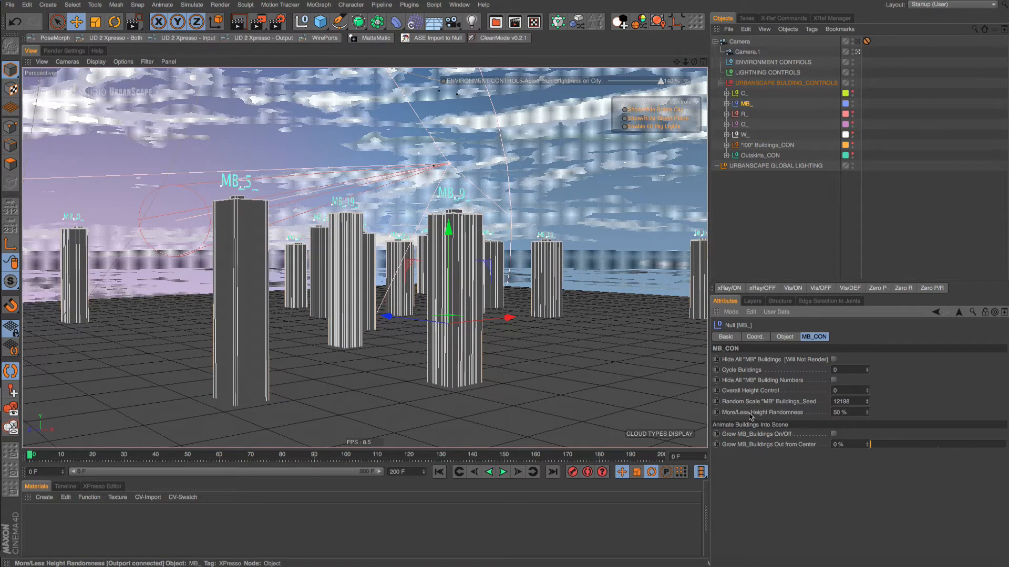
pyautogui.rightClick(867, 412)
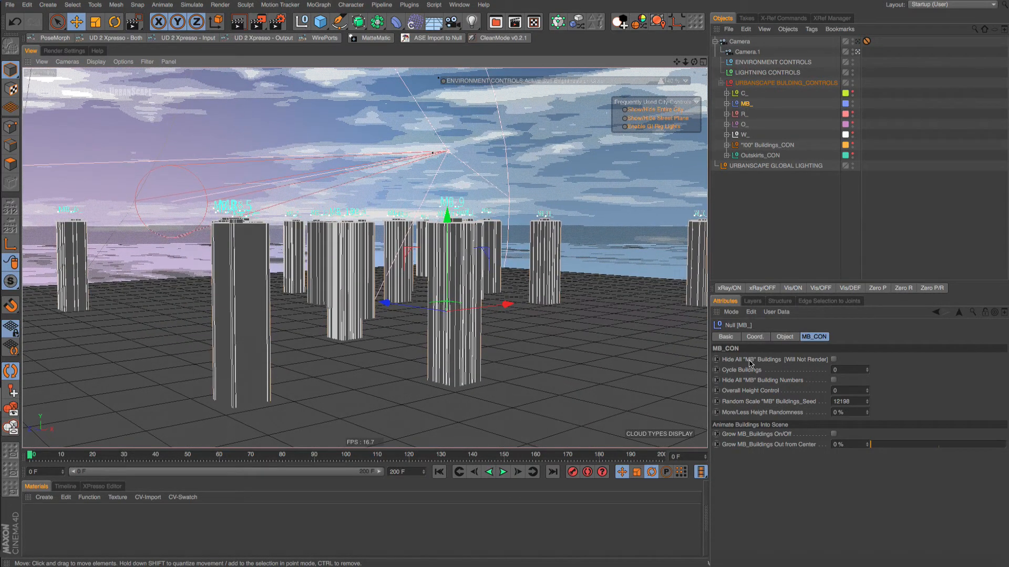
pyautogui.moveTo(867, 413); pyautogui.dragTo(867, 391)
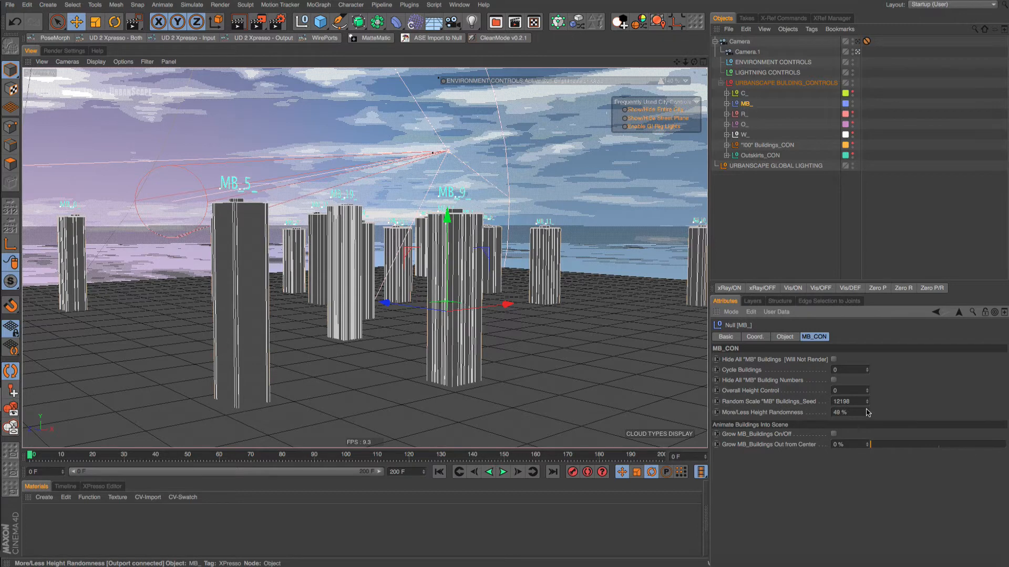
pyautogui.click(867, 411)
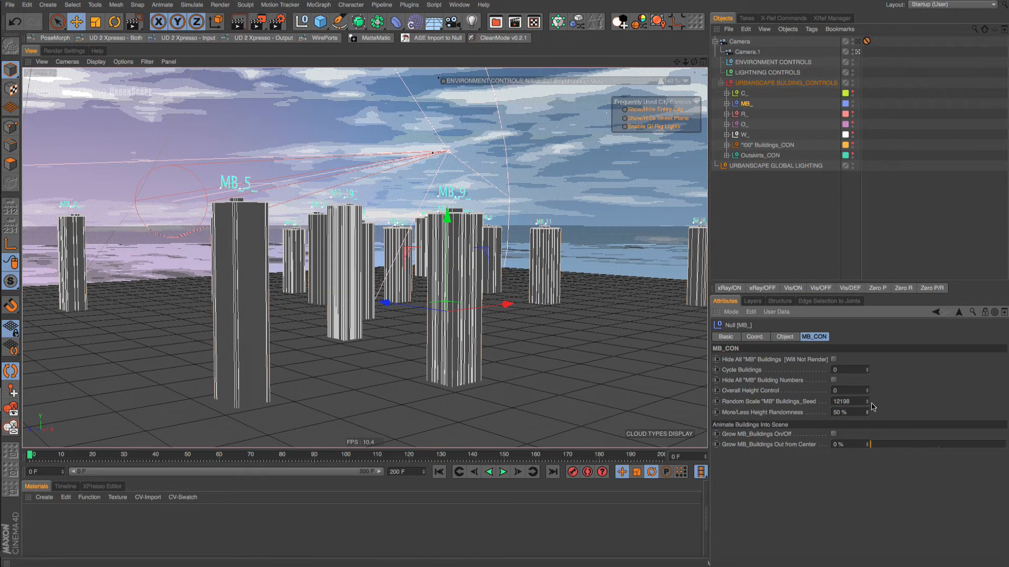
pyautogui.moveTo(867, 402); pyautogui.dragTo(868, 409)
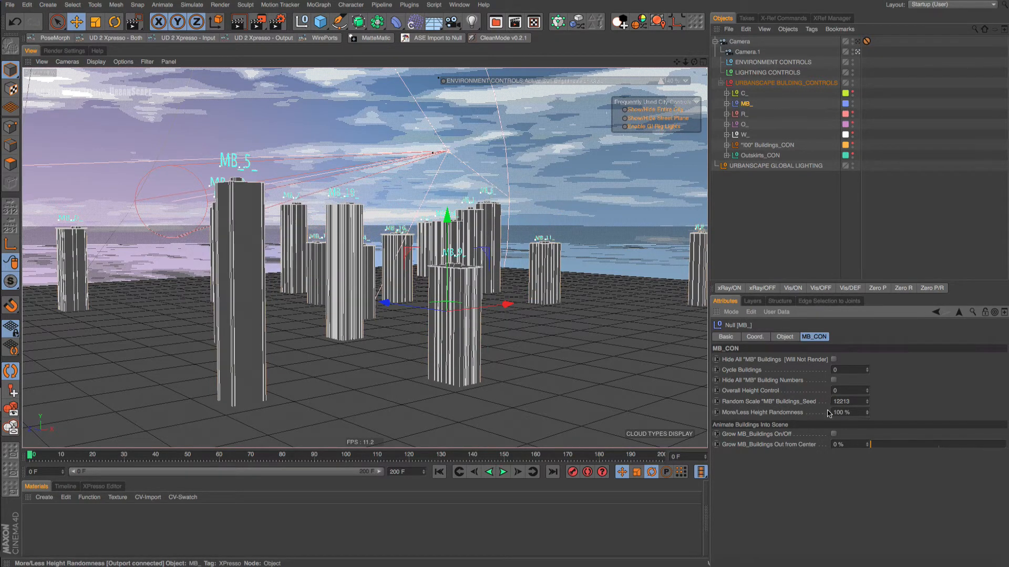
# - Set the height randomness of the MB_ buildings to 50%
pyautogui.write('50')
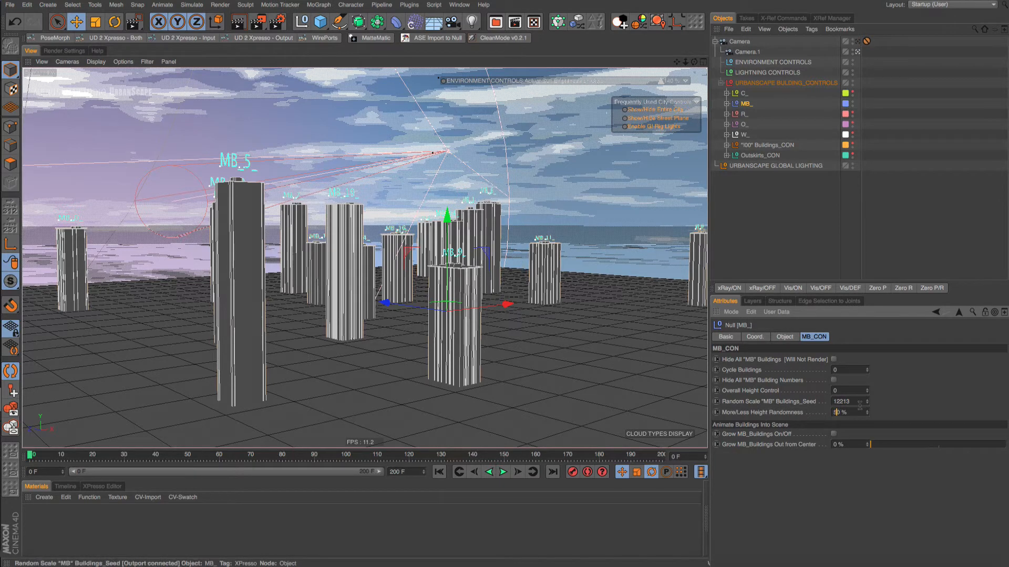
pyautogui.press('Return')
# - View the group-level building controls of the R_, O_ and W_ groups
pyautogui.click(741, 115)
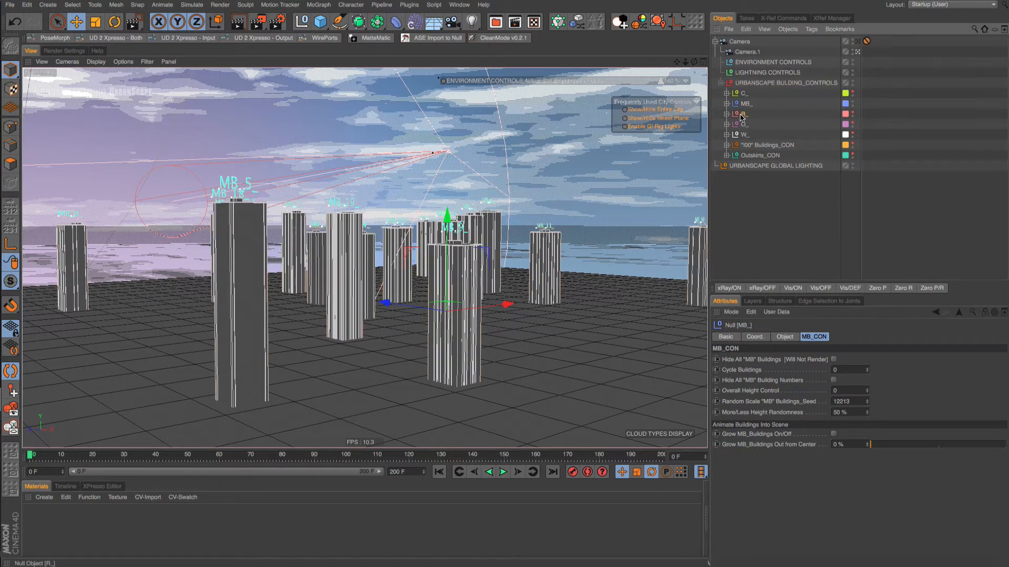
pyautogui.click(744, 124)
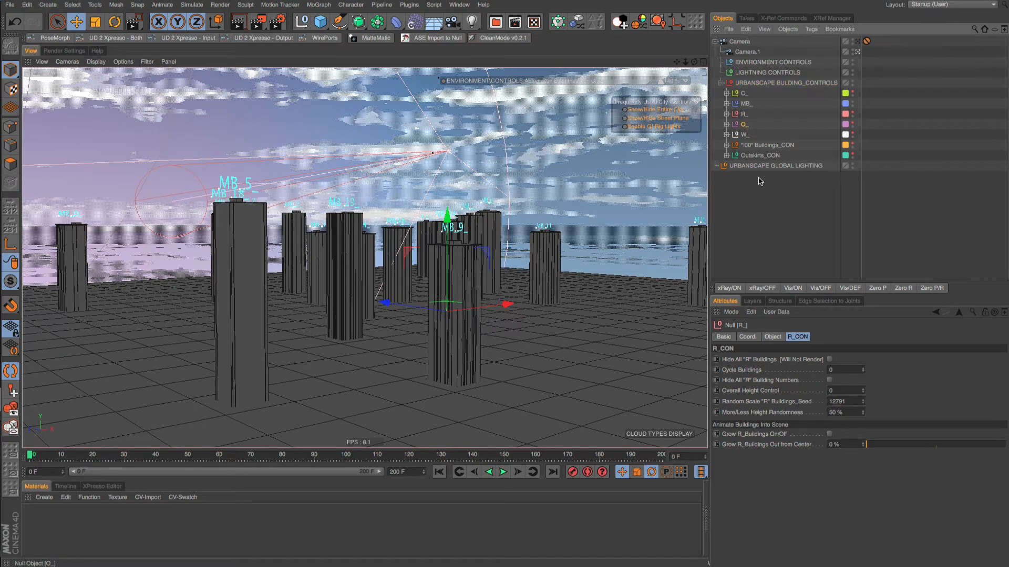
pyautogui.click(742, 136)
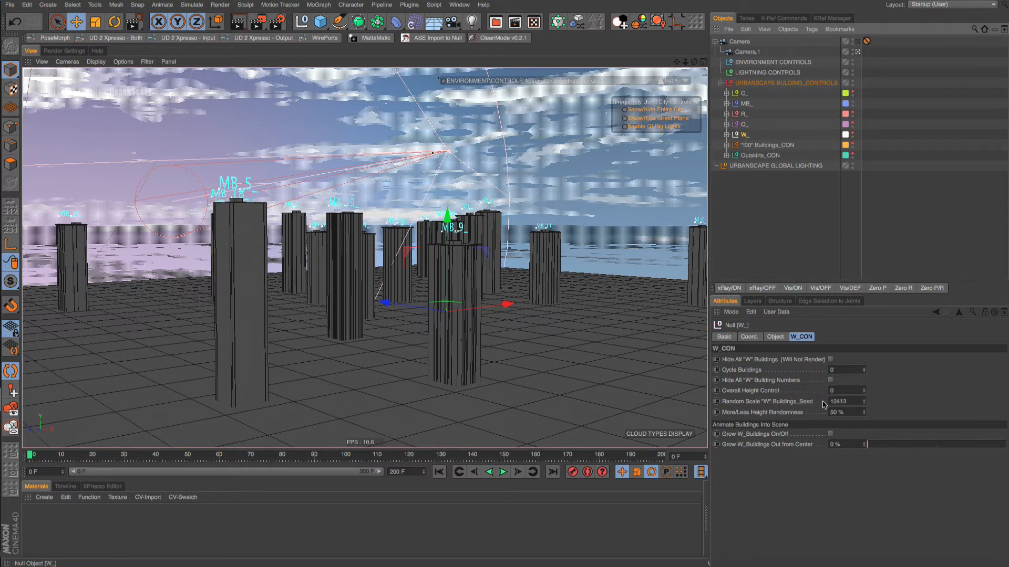
# - Expand the MB_ group, examine the individual controls of MB_0, MB_6, MB_9 and MB_19, and collapse the group
pyautogui.click(745, 103)
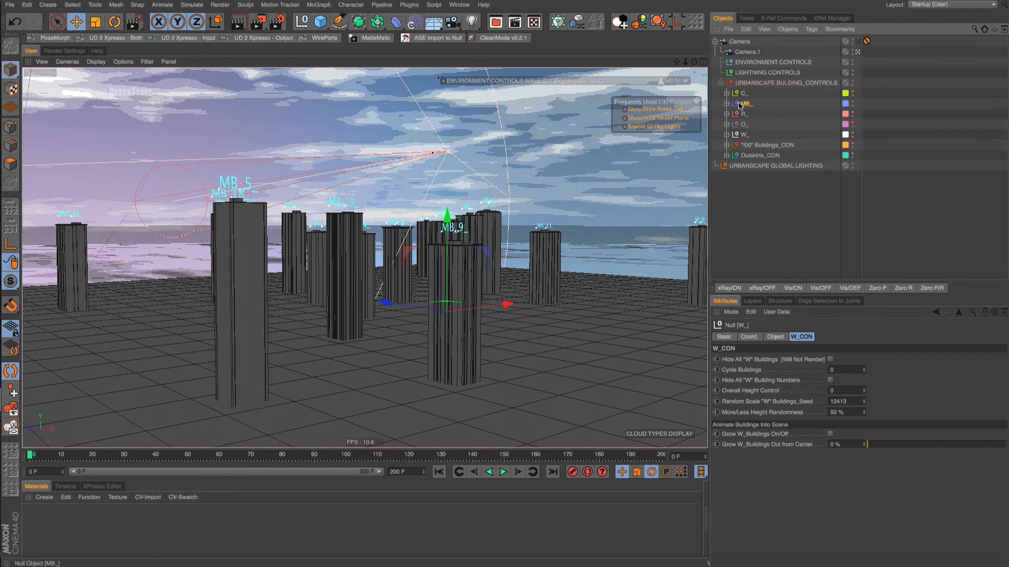
pyautogui.click(726, 104)
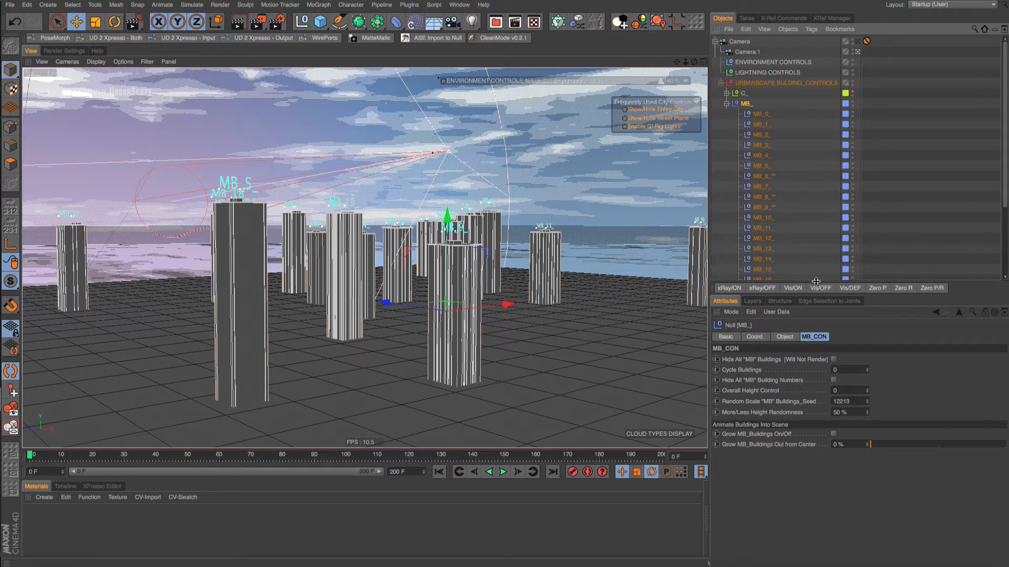
pyautogui.moveTo(823, 282); pyautogui.dragTo(823, 425)
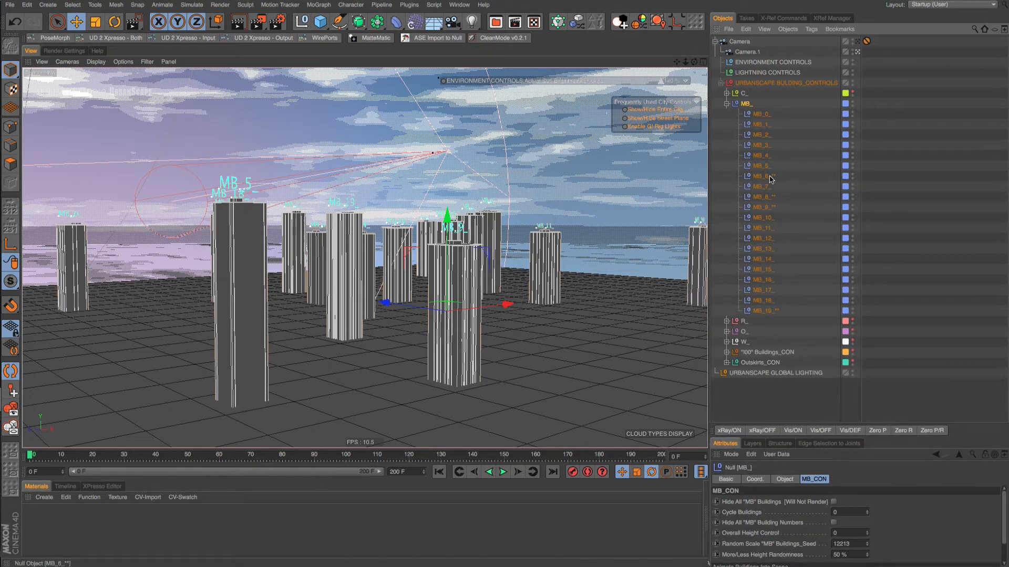
pyautogui.click(761, 114)
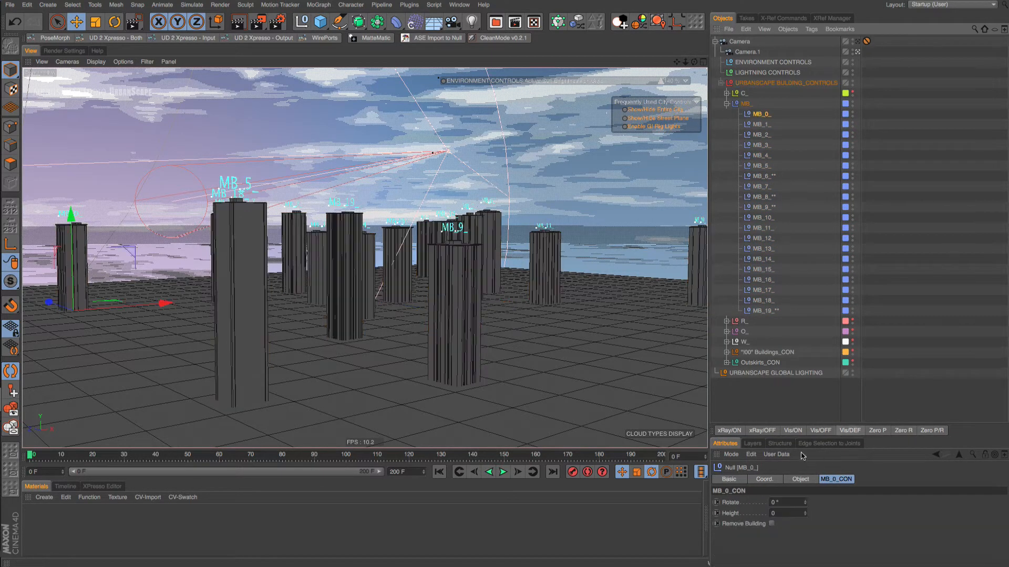
pyautogui.click(762, 176)
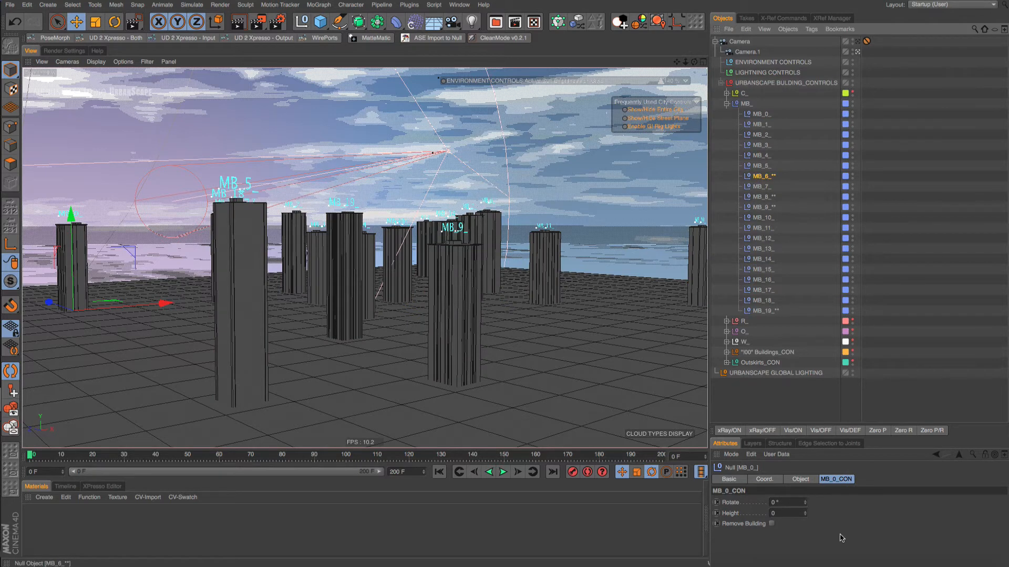
pyautogui.click(764, 207)
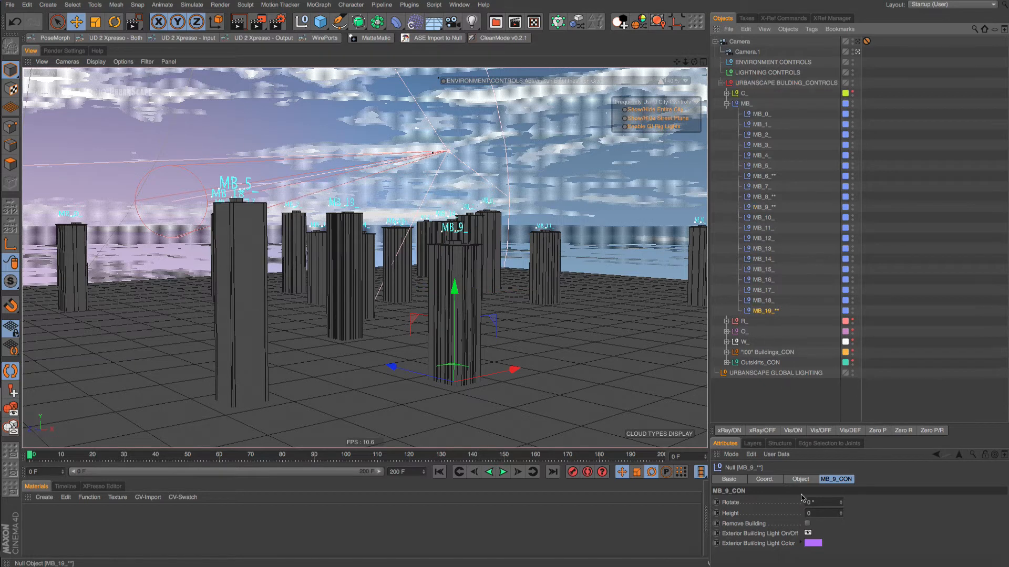
pyautogui.click(766, 311)
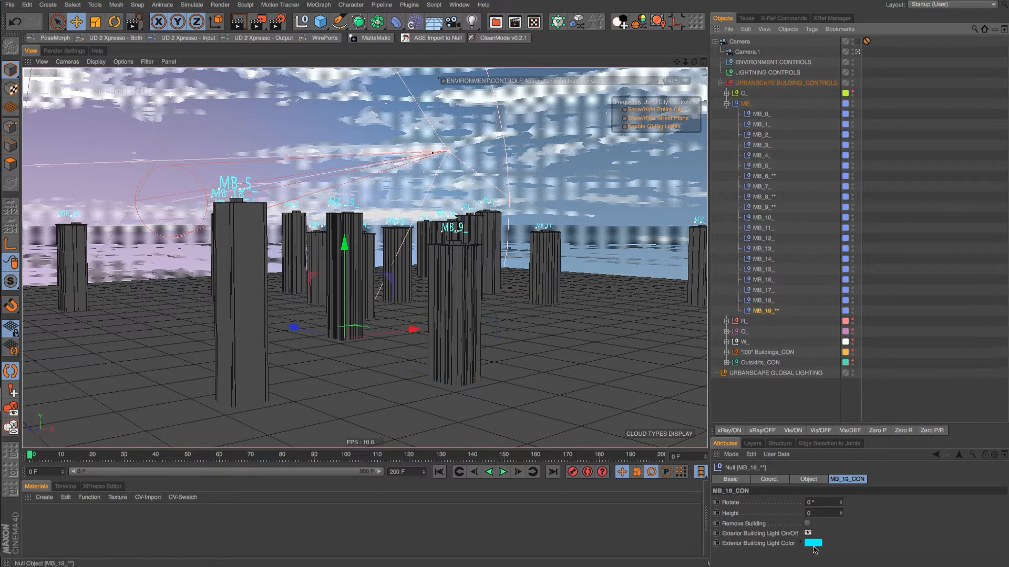
pyautogui.click(727, 104)
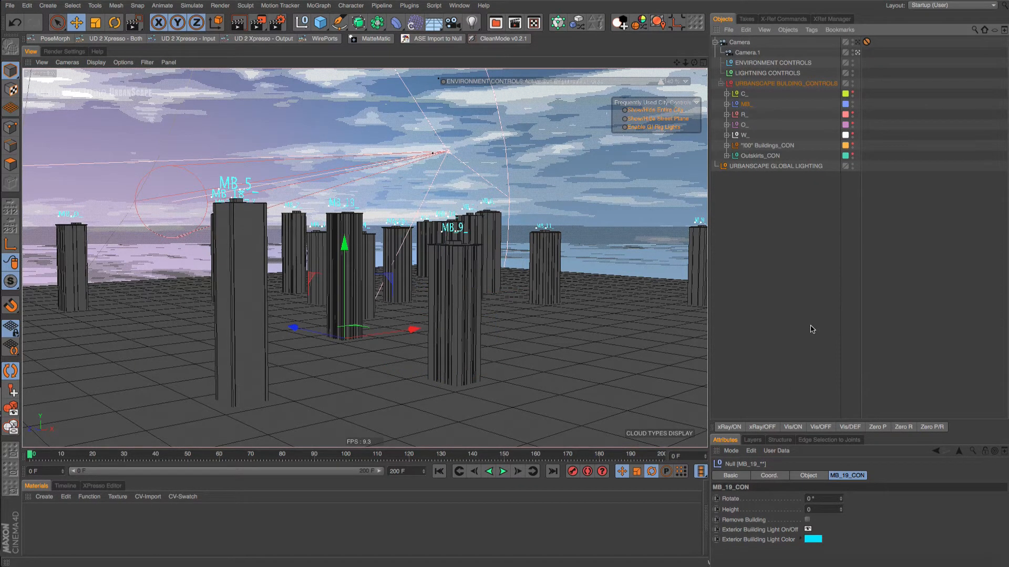
# - Hide the MB_Buildings group and show the 100_Buildings group in the viewport using the global building controls
pyautogui.click(748, 147)
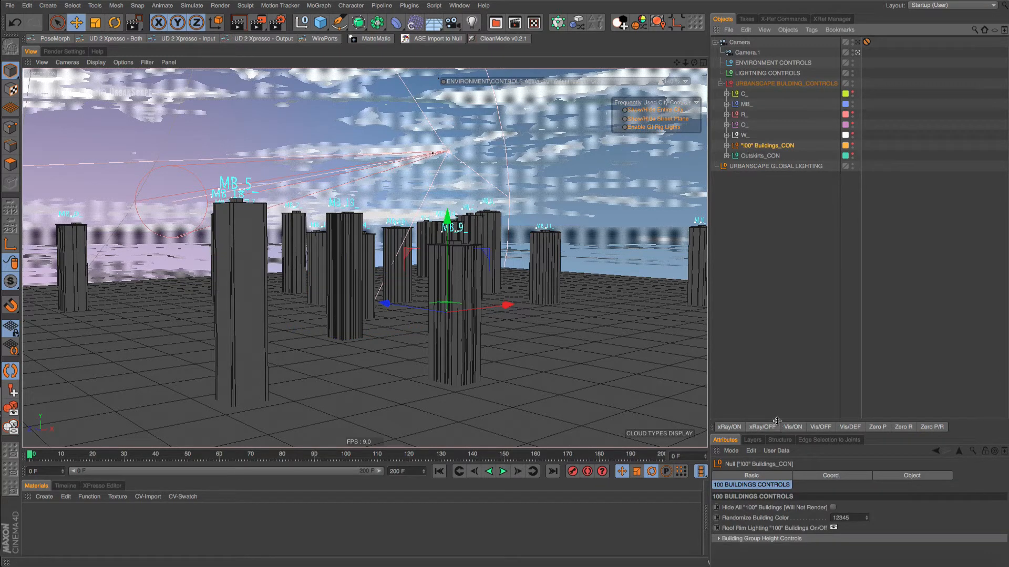
pyautogui.moveTo(777, 420); pyautogui.dragTo(771, 239)
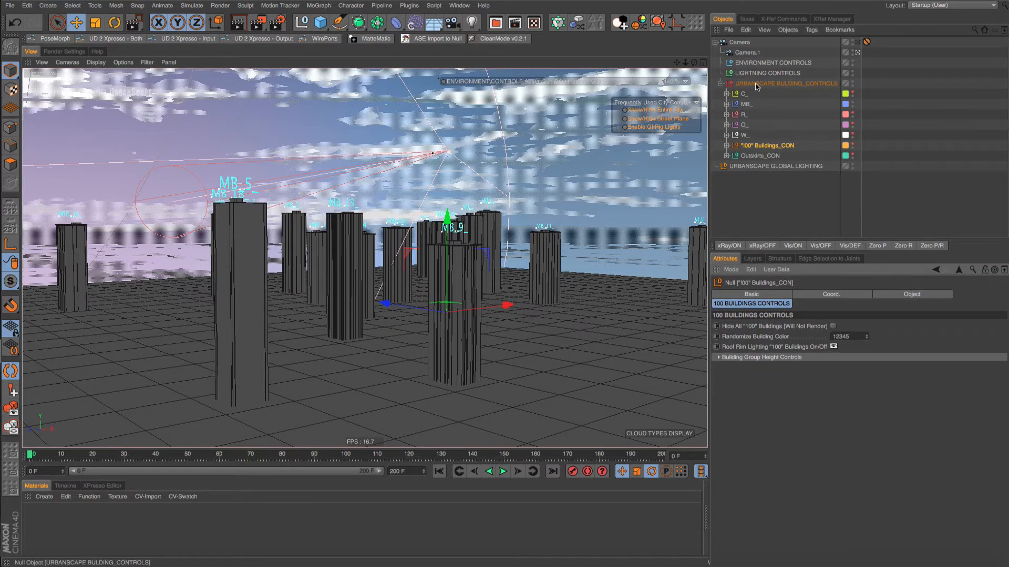
pyautogui.click(778, 83)
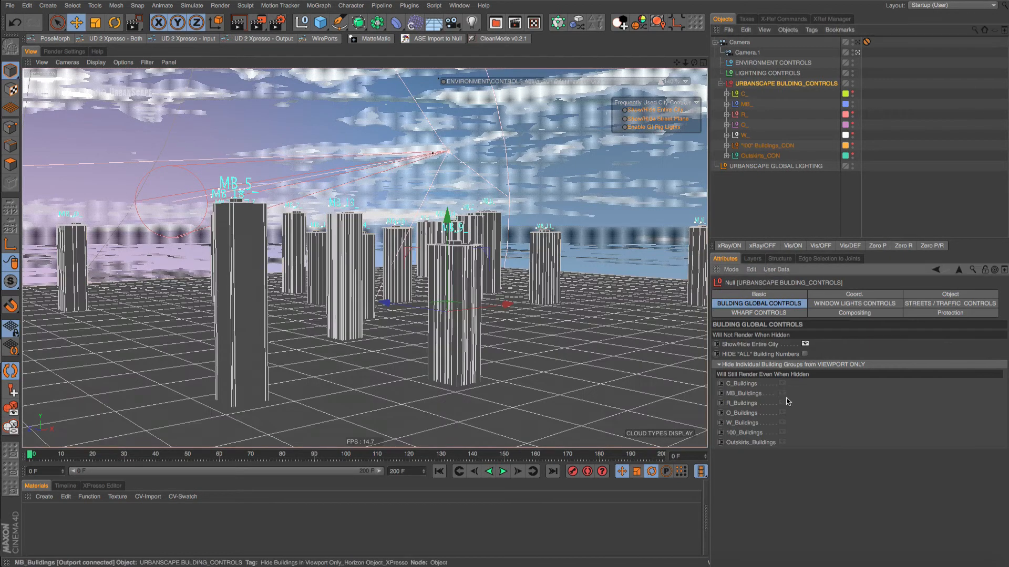
pyautogui.click(782, 393)
pyautogui.click(782, 433)
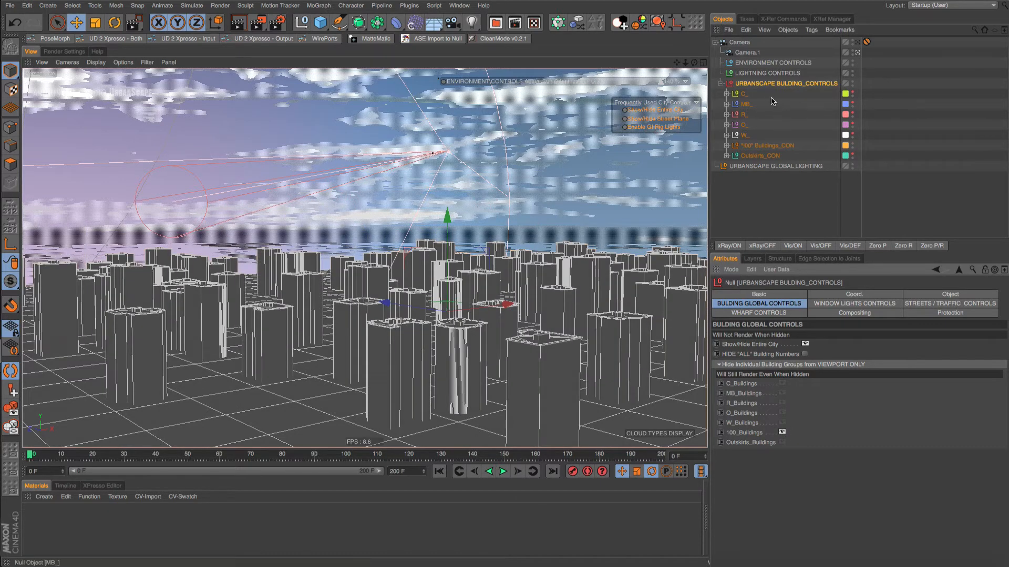
# - Toggle Hide All for the "100" buildings and render a viewport region over the foreground towers
pyautogui.click(756, 146)
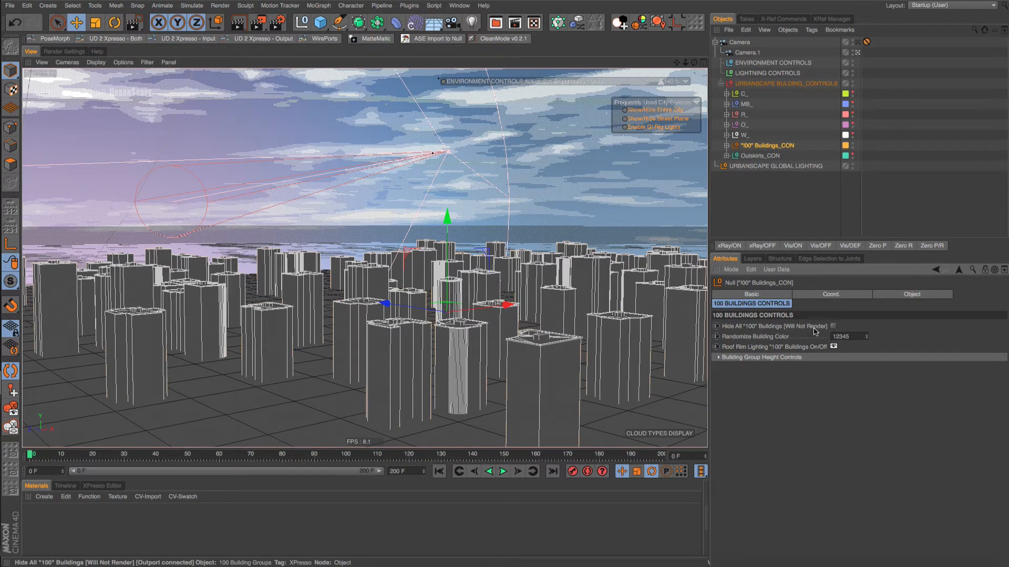
pyautogui.click(833, 326)
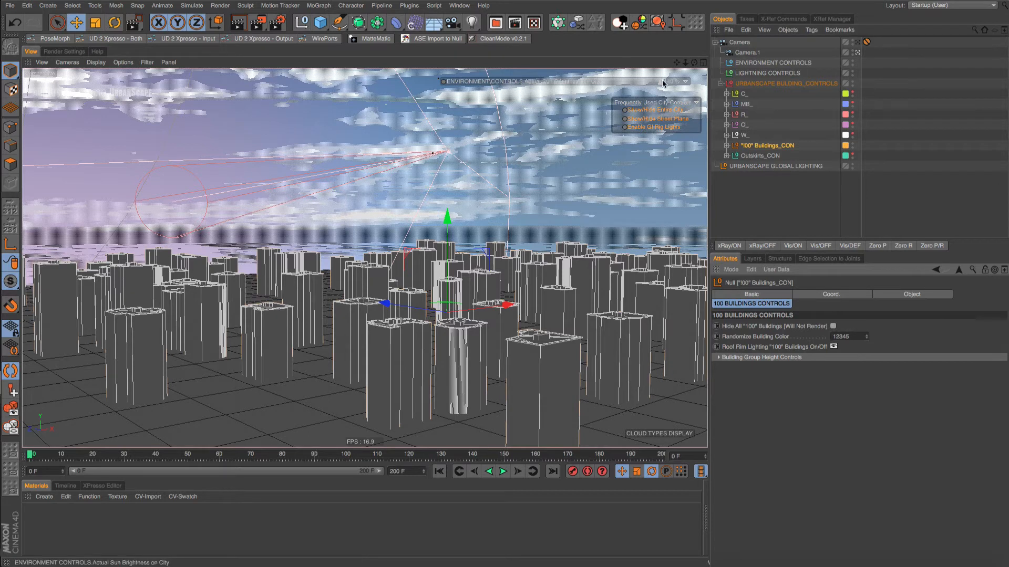
pyautogui.moveTo(257, 18); pyautogui.dragTo(299, 38)
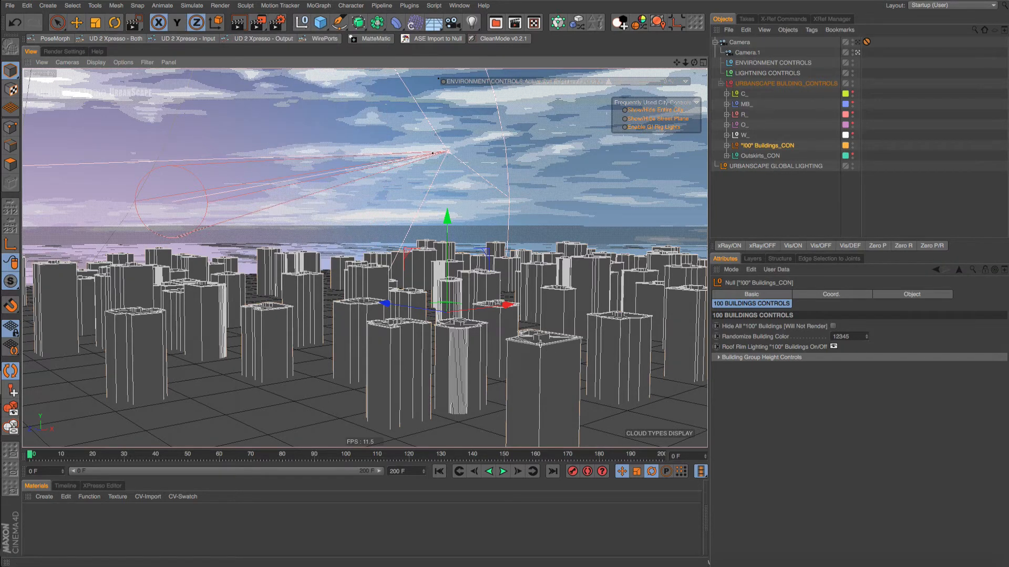
pyautogui.moveTo(387, 276); pyautogui.dragTo(708, 405)
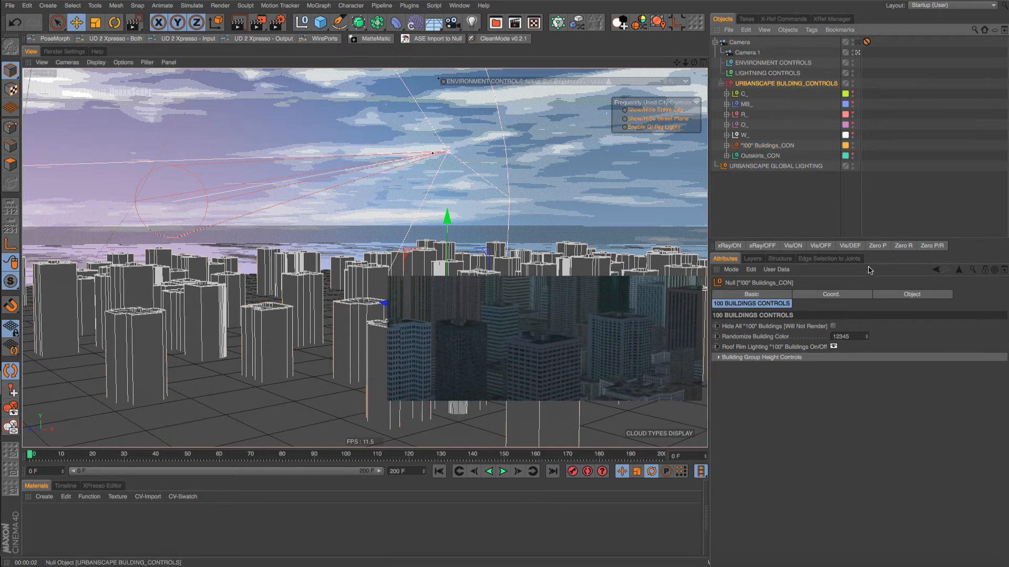
# - Turn on Roof Rim Lighting in the city's window lights controls and render a region around the foreground buildings
pyautogui.click(757, 86)
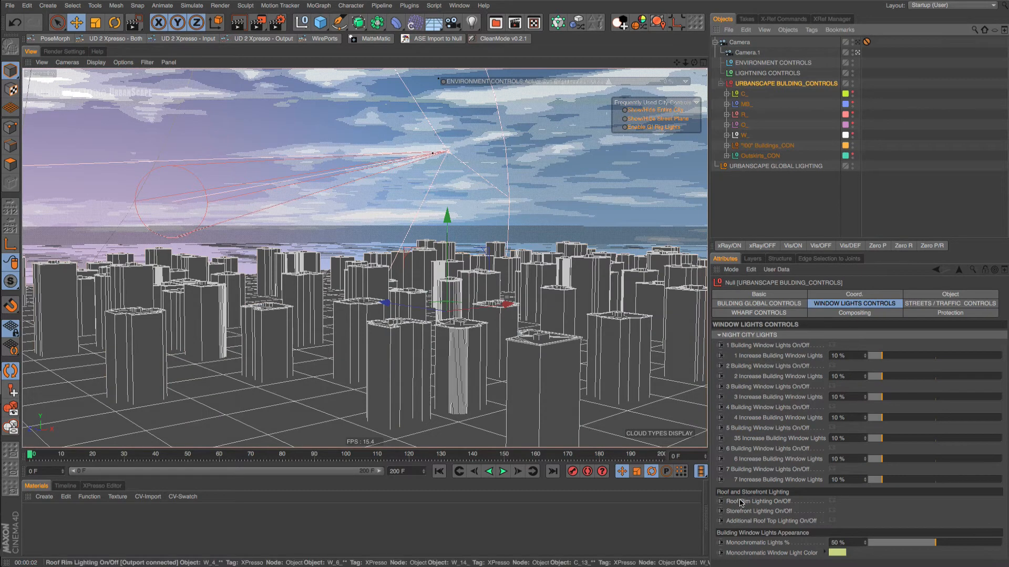
pyautogui.click(832, 502)
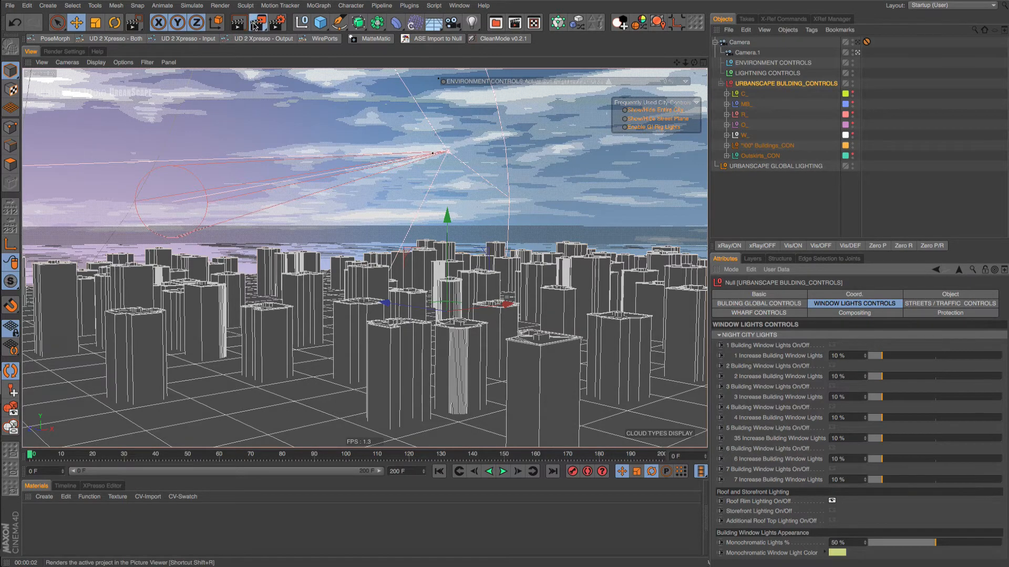
pyautogui.moveTo(258, 23); pyautogui.dragTo(304, 38)
pyautogui.moveTo(445, 287); pyautogui.dragTo(641, 406)
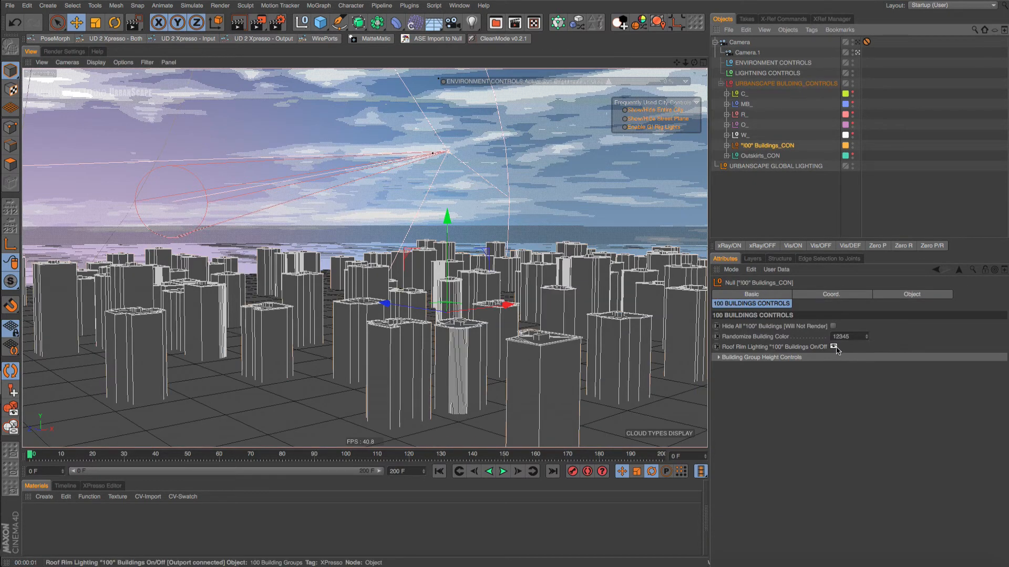
# - Turn off Roof Rim Lighting for the "100" buildings and render a region around the foreground tower again
pyautogui.click(833, 347)
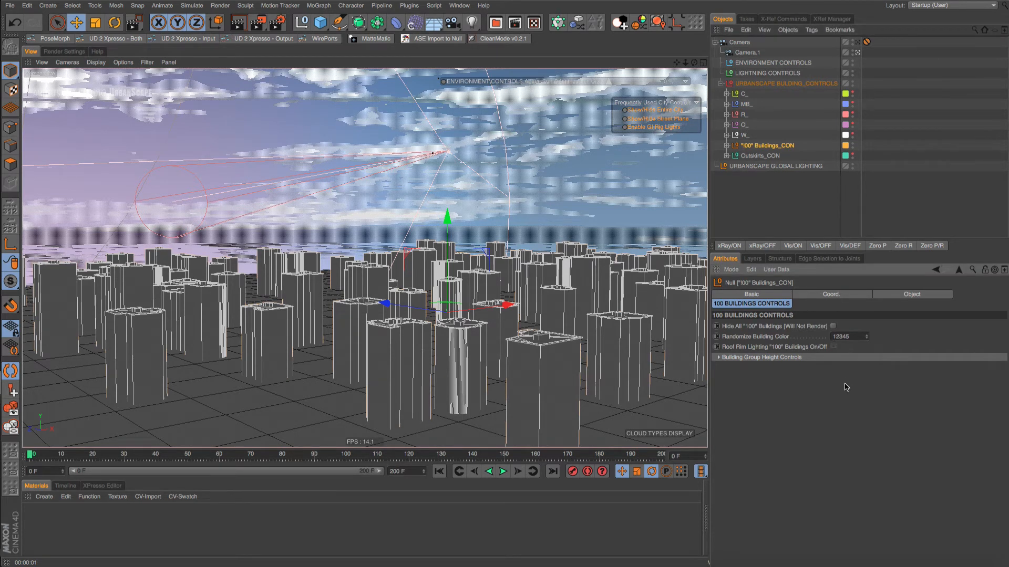
pyautogui.click(258, 22)
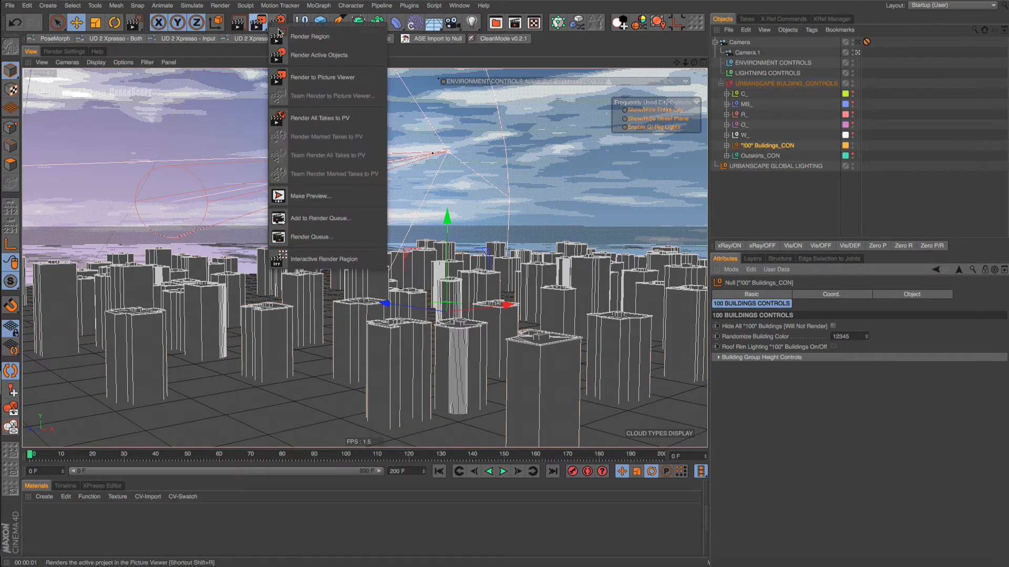
pyautogui.click(307, 42)
pyautogui.moveTo(458, 294); pyautogui.dragTo(624, 393)
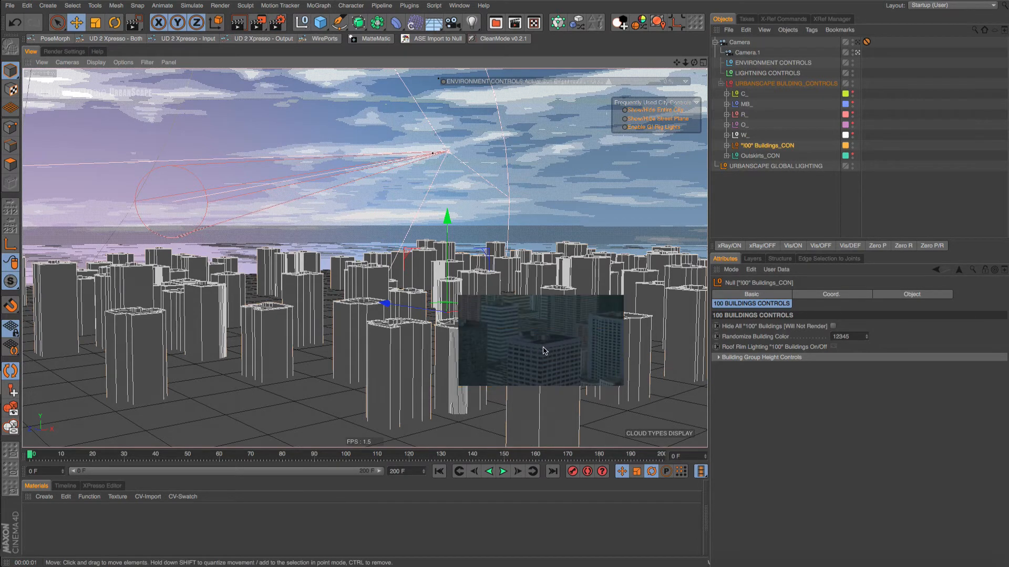
# - Turn Roof Rim Lighting back on for the "100" buildings and switch it off in the city-wide window lights controls
pyautogui.click(834, 347)
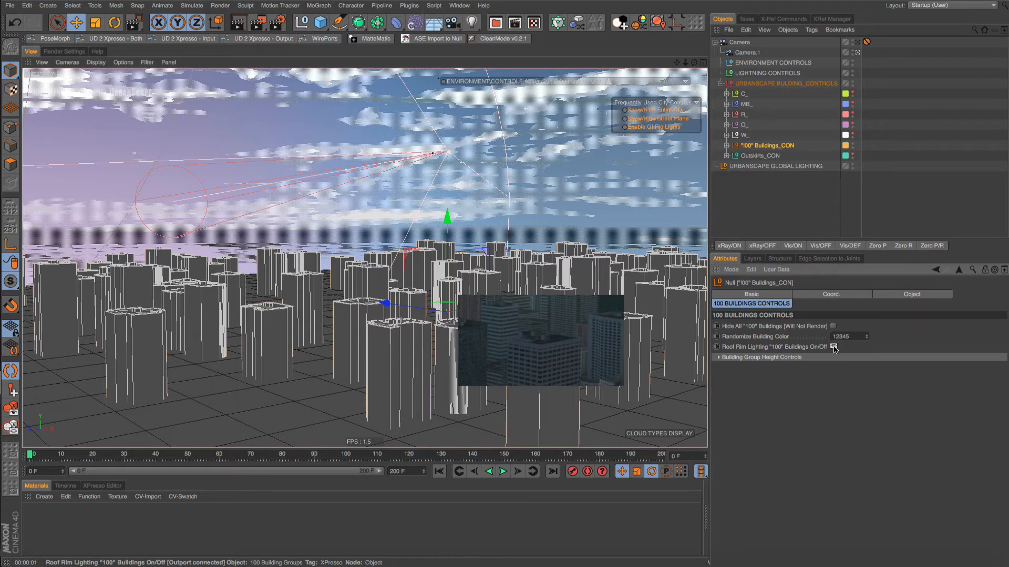
pyautogui.click(788, 84)
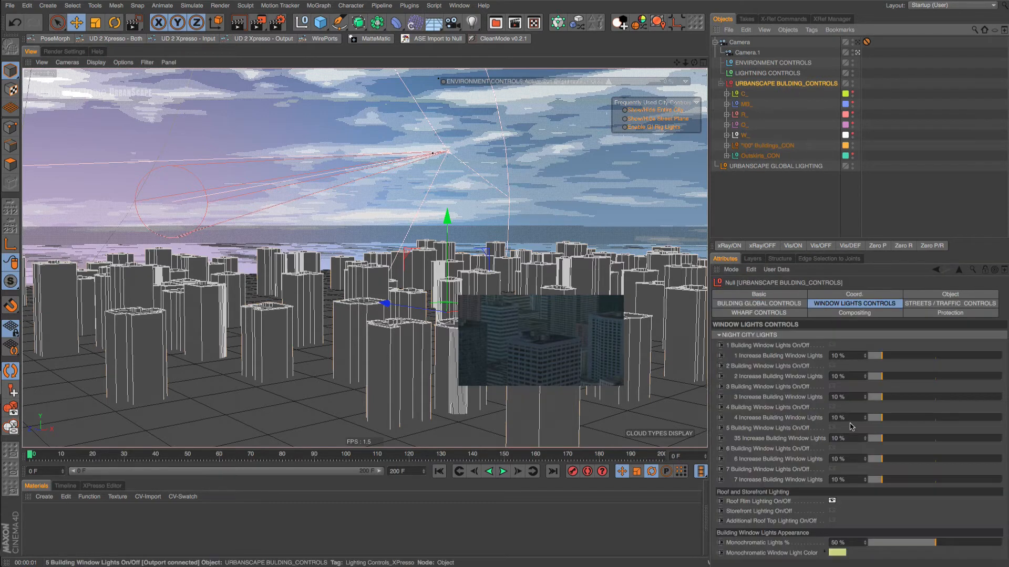
pyautogui.click(832, 501)
# - Expand the Building Group Height Controls of "100" Buildings_CON and enlarge the attributes area to show groups A to F
pyautogui.click(755, 146)
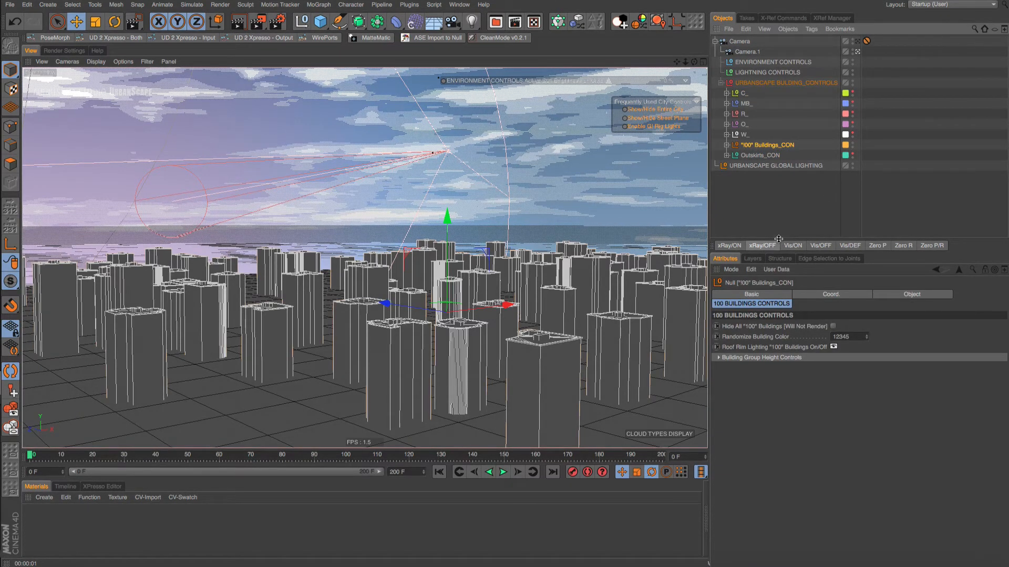
pyautogui.click(719, 357)
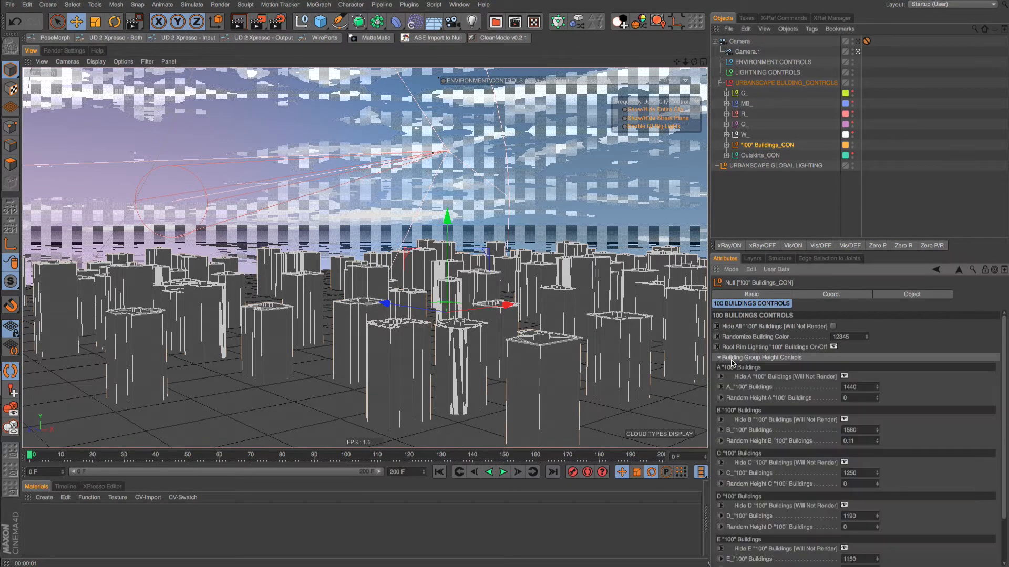
pyautogui.moveTo(790, 239); pyautogui.dragTo(785, 159)
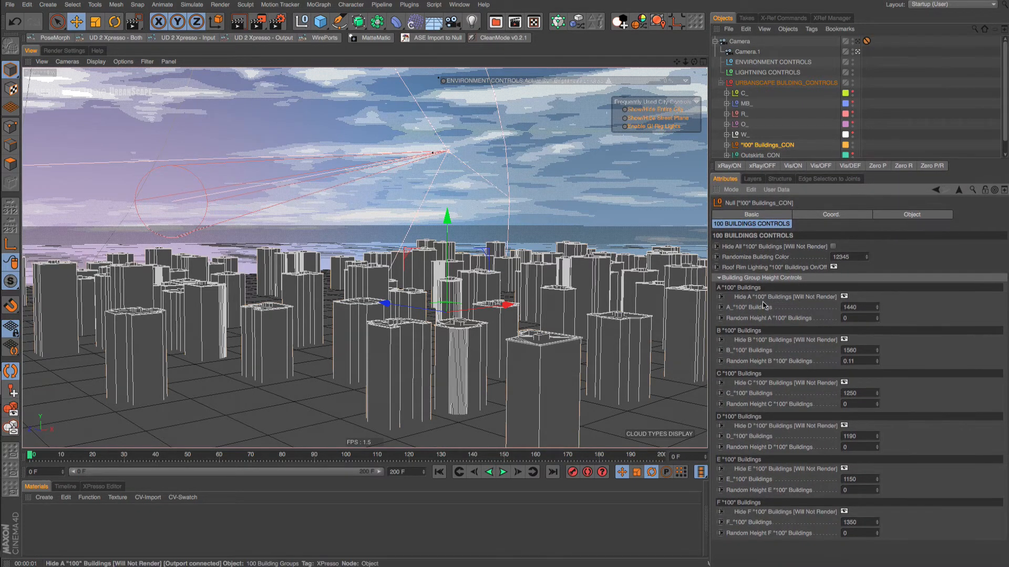
# - Toggle the A, B, C and D "100" building groups off and on, and hide group A again
pyautogui.click(843, 296)
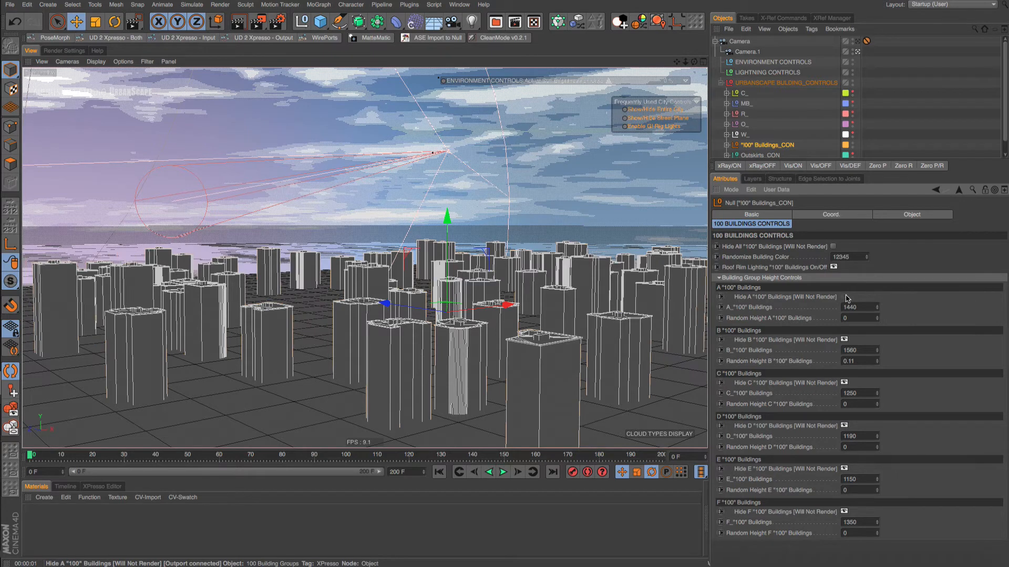
pyautogui.click(845, 297)
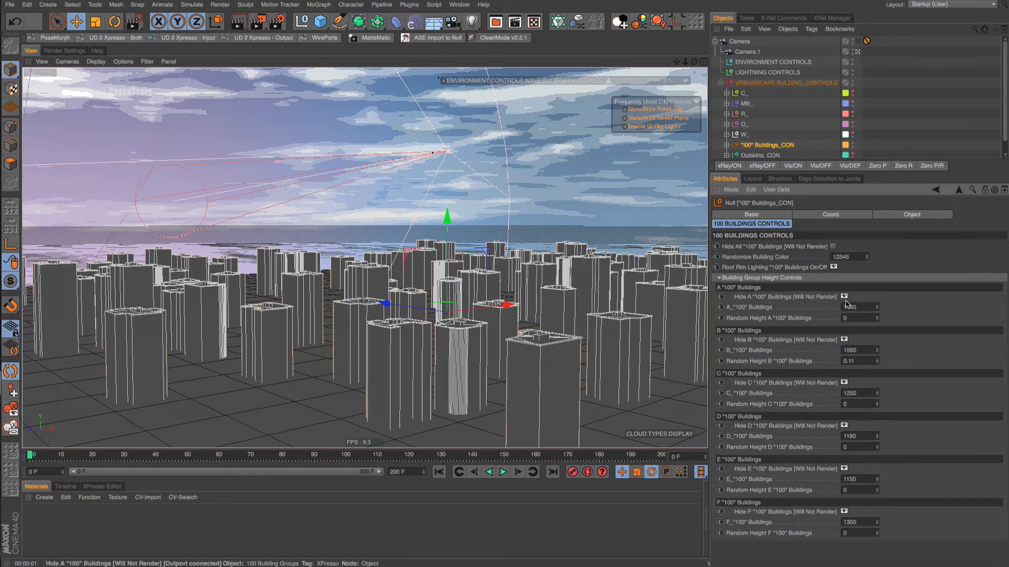
pyautogui.click(844, 340)
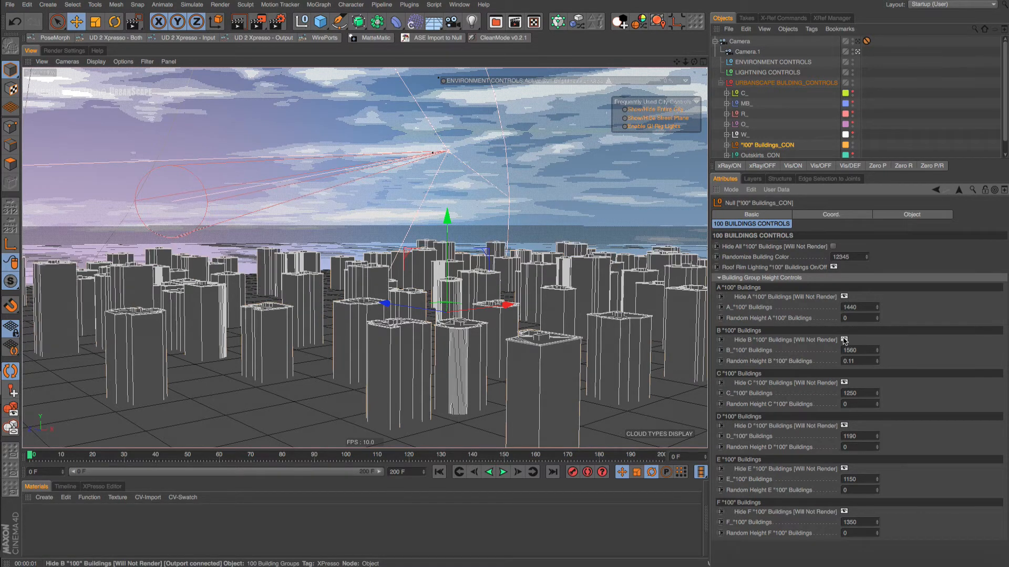
pyautogui.click(844, 383)
pyautogui.click(844, 383)
pyautogui.click(844, 426)
pyautogui.click(843, 426)
pyautogui.click(845, 297)
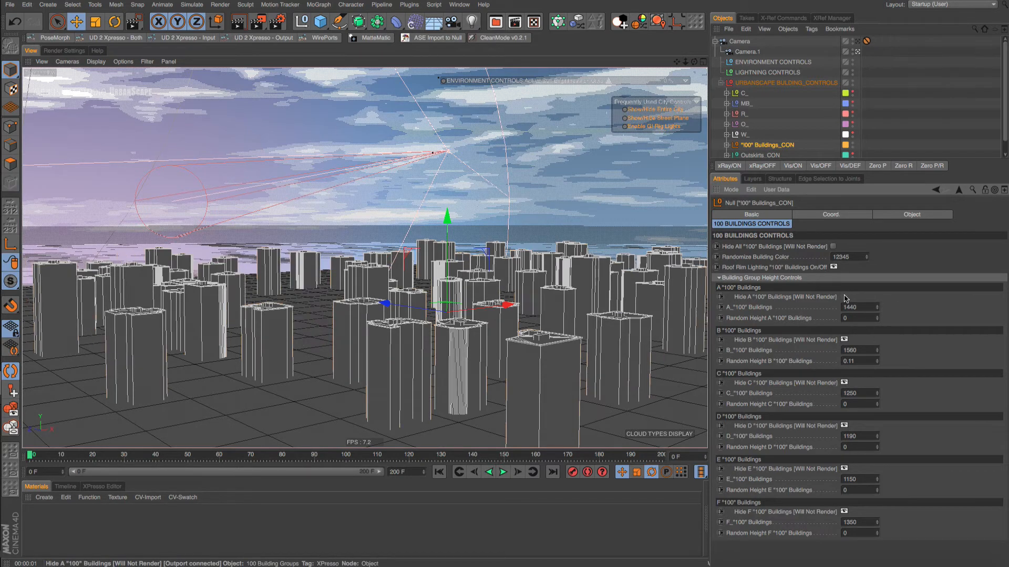
# - Show the A "100" buildings again
pyautogui.click(844, 297)
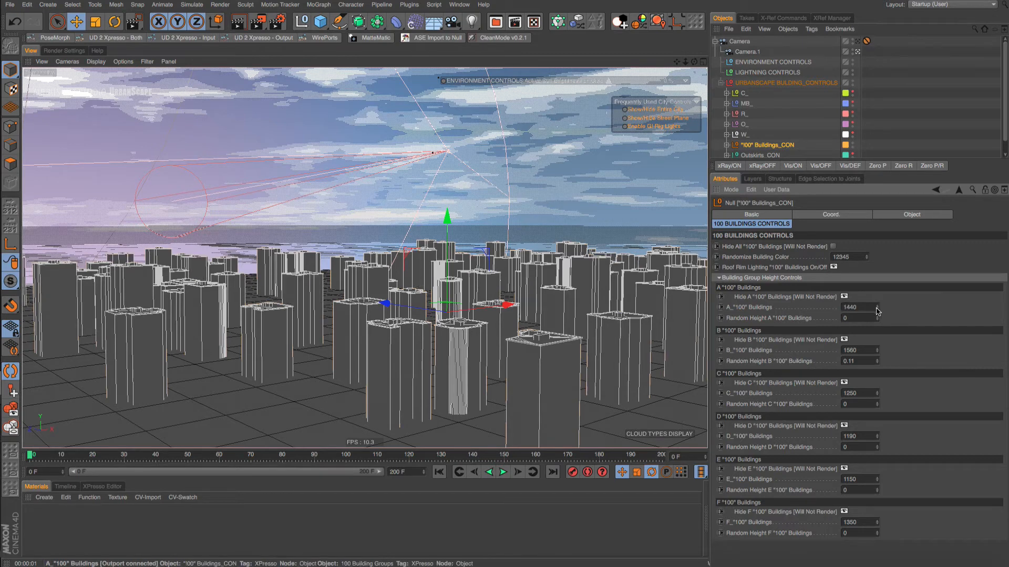
# - Try a different height and a random height of 0.29 on the A "100" buildings, undoing each change
pyautogui.moveTo(876, 308); pyautogui.dragTo(876, 284)
pyautogui.moveTo(877, 307); pyautogui.dragTo(876, 307)
pyautogui.hotkey('ctrl', 'z')
pyautogui.moveTo(877, 318)
pyautogui.mouseDown()
pyautogui.moveTo(878, 293)
pyautogui.moveTo(878, 318)
pyautogui.mouseUp()
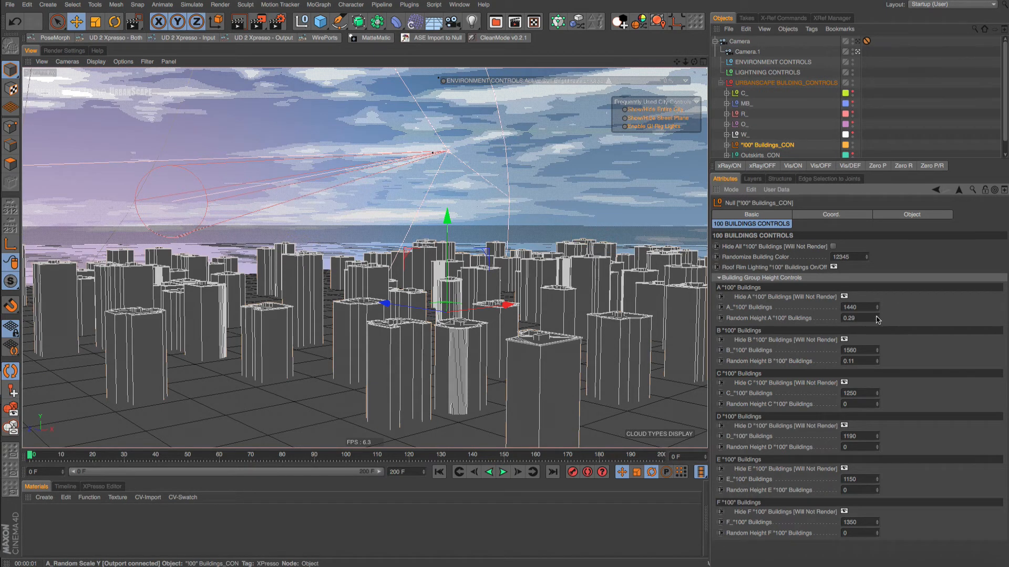
pyautogui.hotkey('ctrl', 'z')
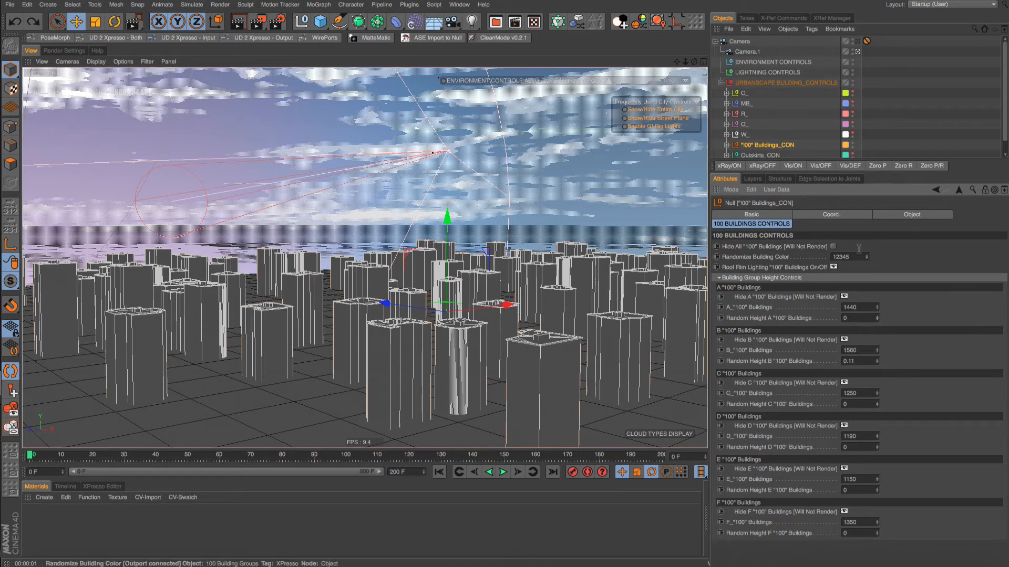
# - Pick a foreground tower in the viewport, find its group under "100" Buildings_CON, and reselect that controller
pyautogui.moveTo(806, 160); pyautogui.dragTo(806, 206)
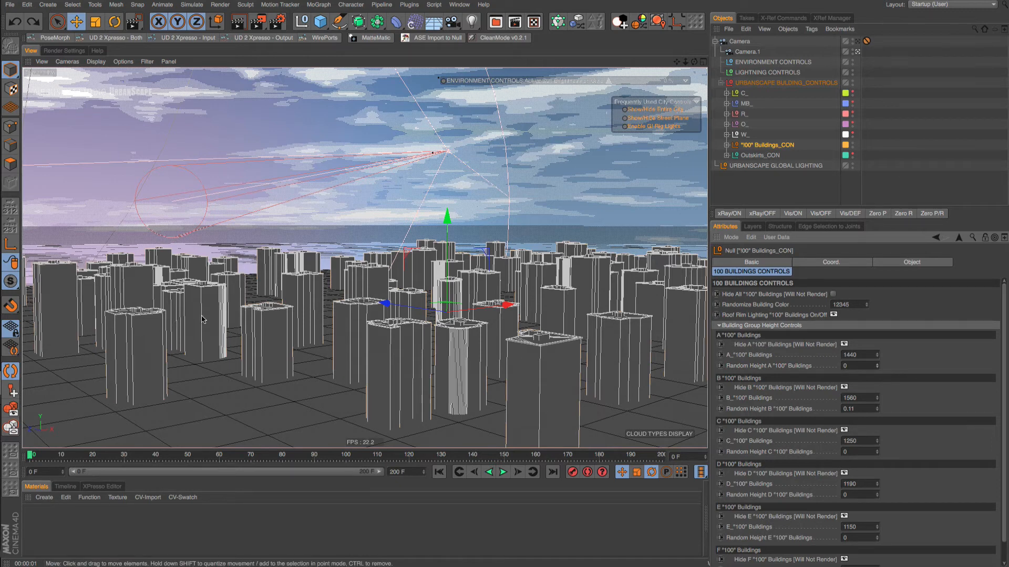
pyautogui.click(150, 329)
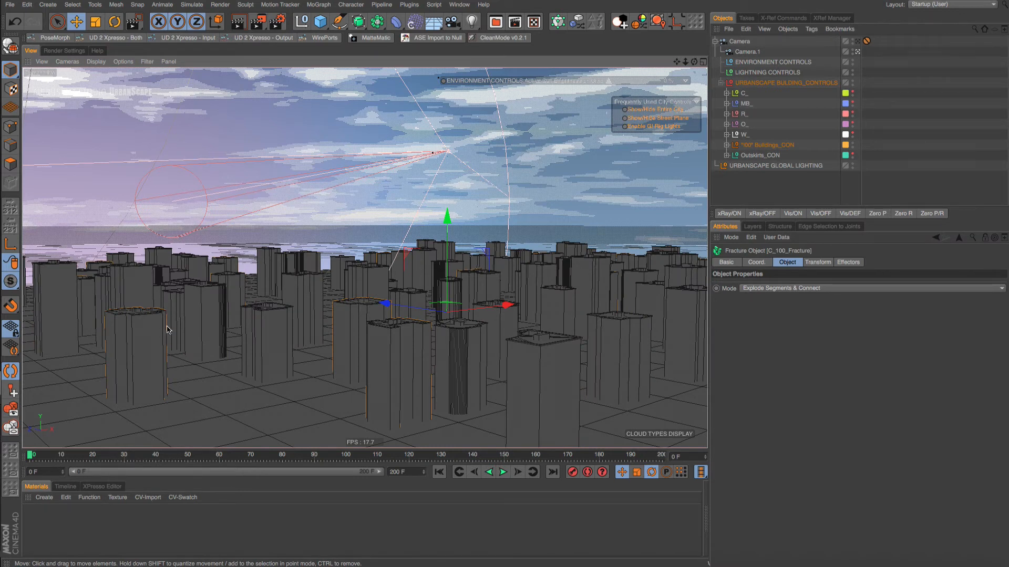
pyautogui.click(725, 145)
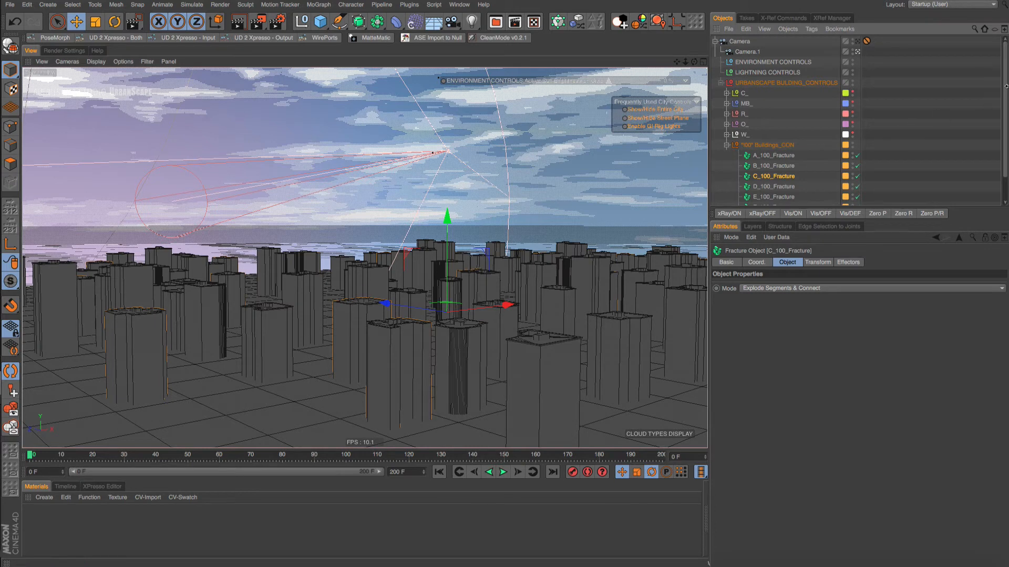
pyautogui.scroll(-2, 730, 174)
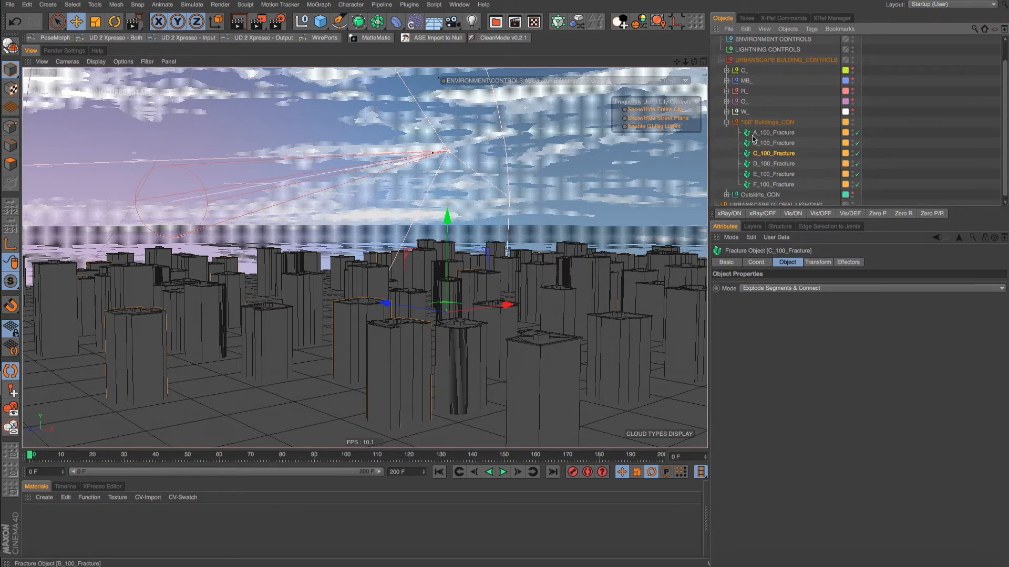
pyautogui.click(726, 121)
pyautogui.click(754, 145)
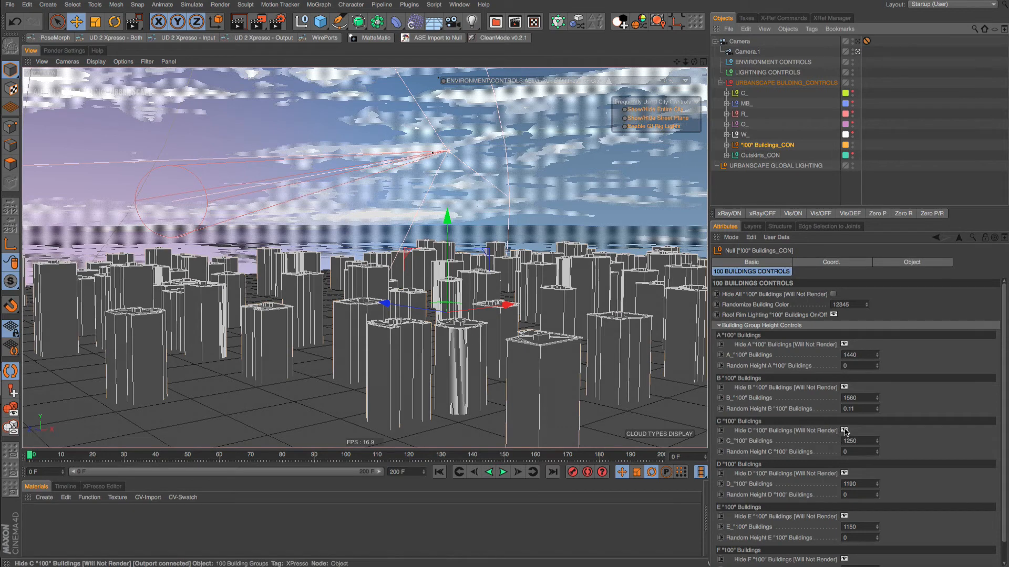
# - Toggle the C "100" buildings off and on and try heights of 1303, 0 and 993 for them
pyautogui.click(844, 430)
pyautogui.click(845, 430)
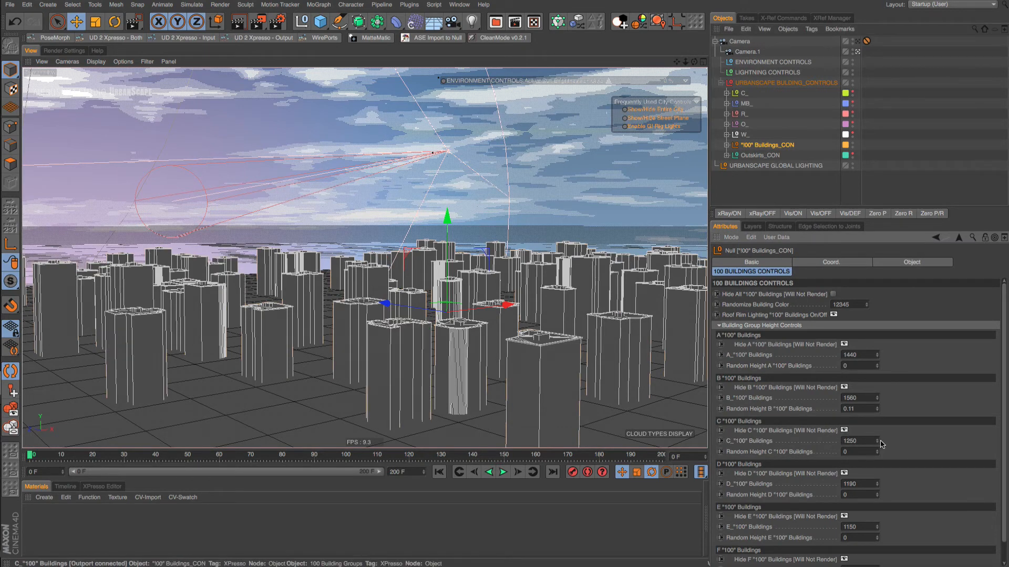
pyautogui.moveTo(876, 442); pyautogui.dragTo(877, 414)
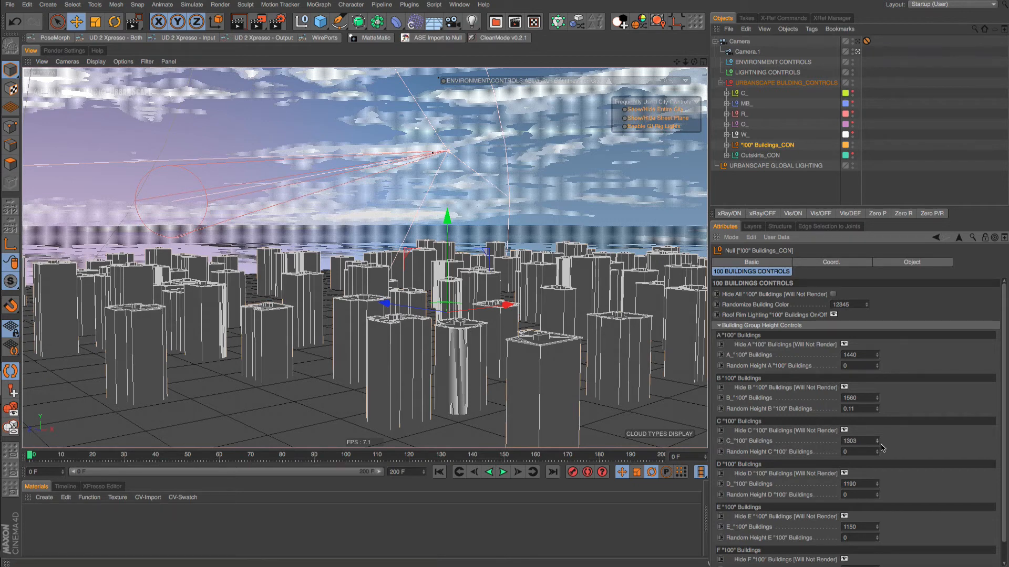
pyautogui.hotkey('ctrl', 'z')
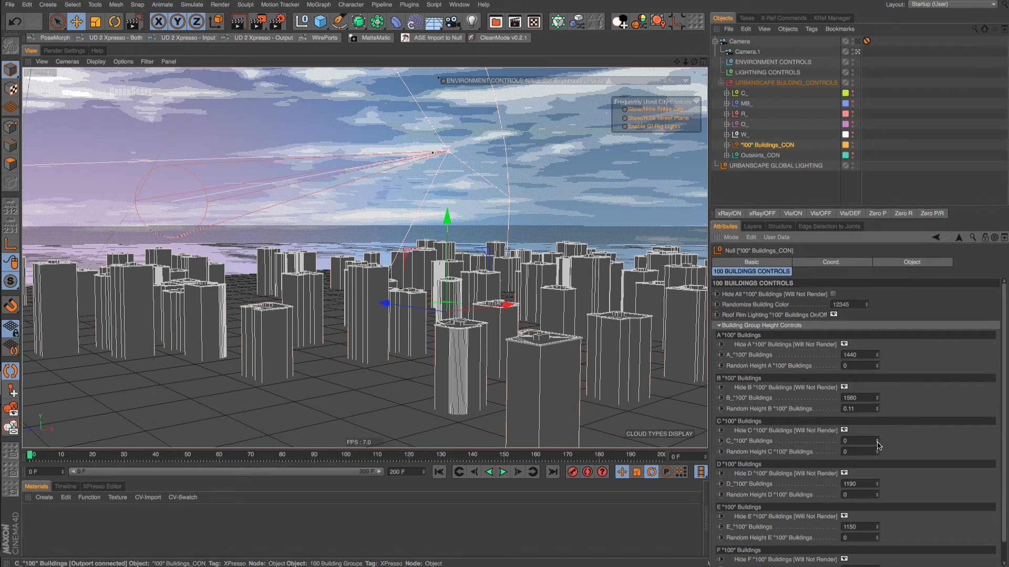
pyautogui.moveTo(878, 446)
pyautogui.mouseDown()
pyautogui.moveTo(888, 433)
pyautogui.moveTo(891, 448)
pyautogui.mouseUp()
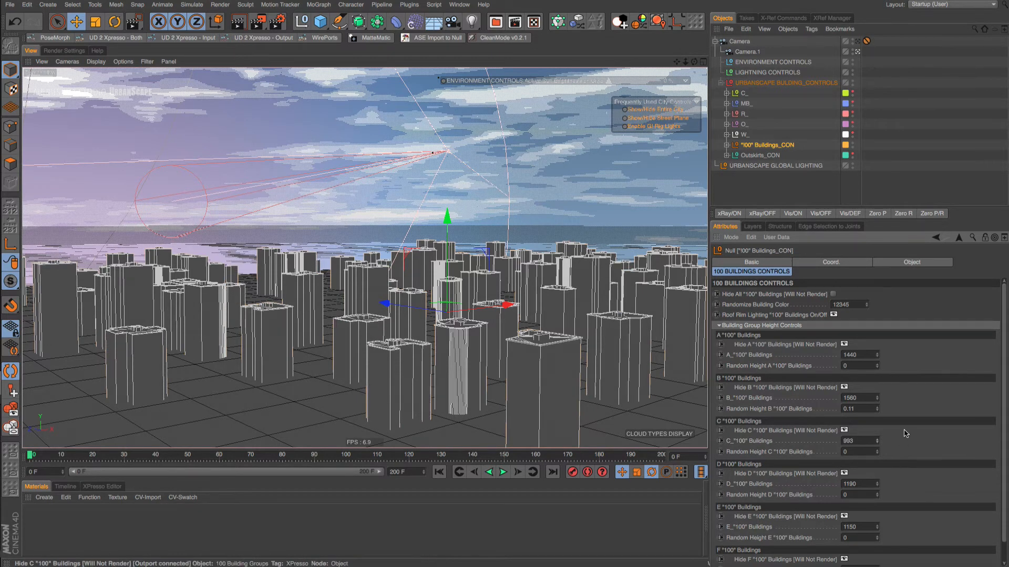
# - In the building global controls, hide 100_Buildings from the viewport and show Outskirts_Buildings instead
pyautogui.click(718, 325)
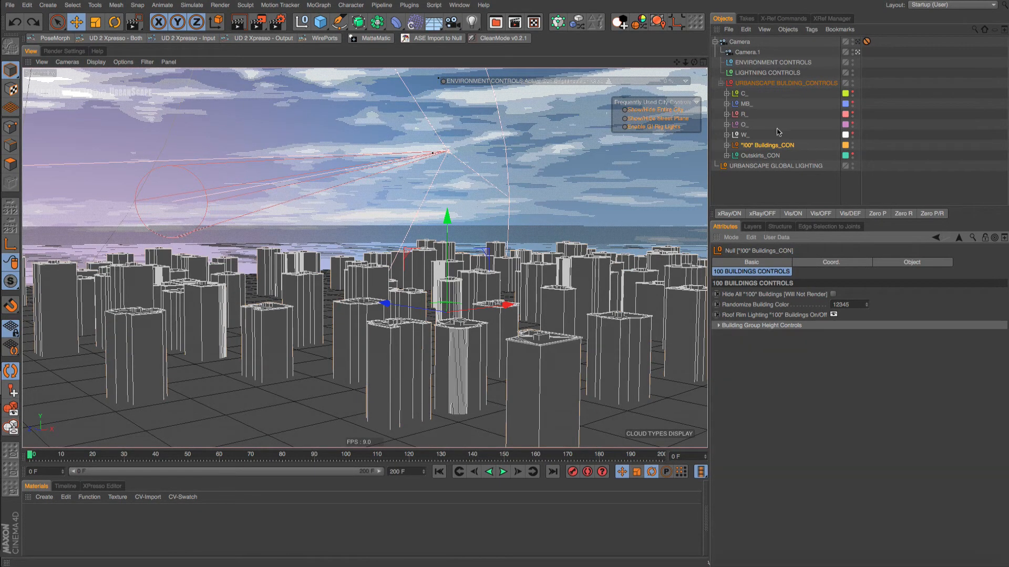
pyautogui.click(786, 83)
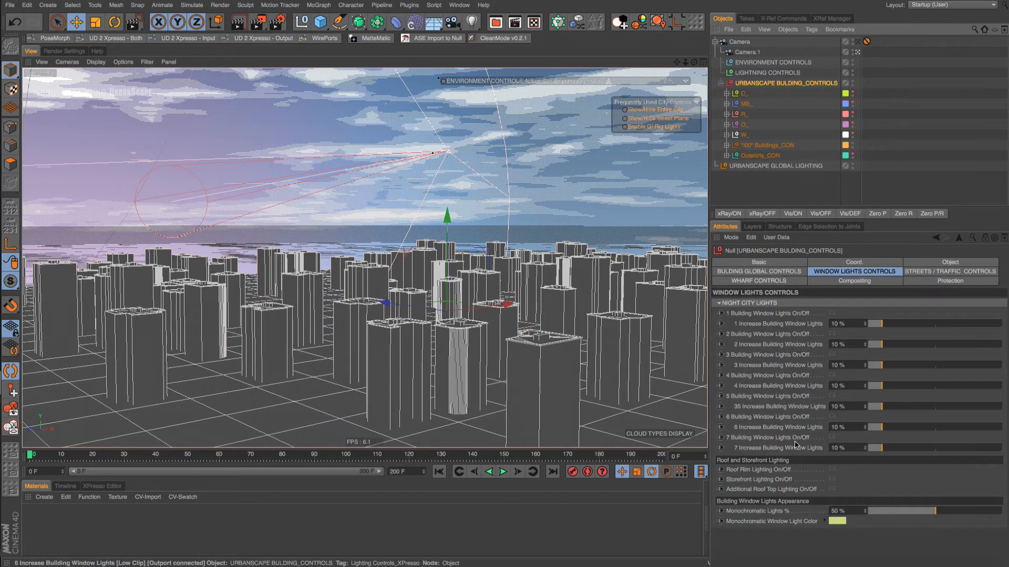
pyautogui.click(767, 271)
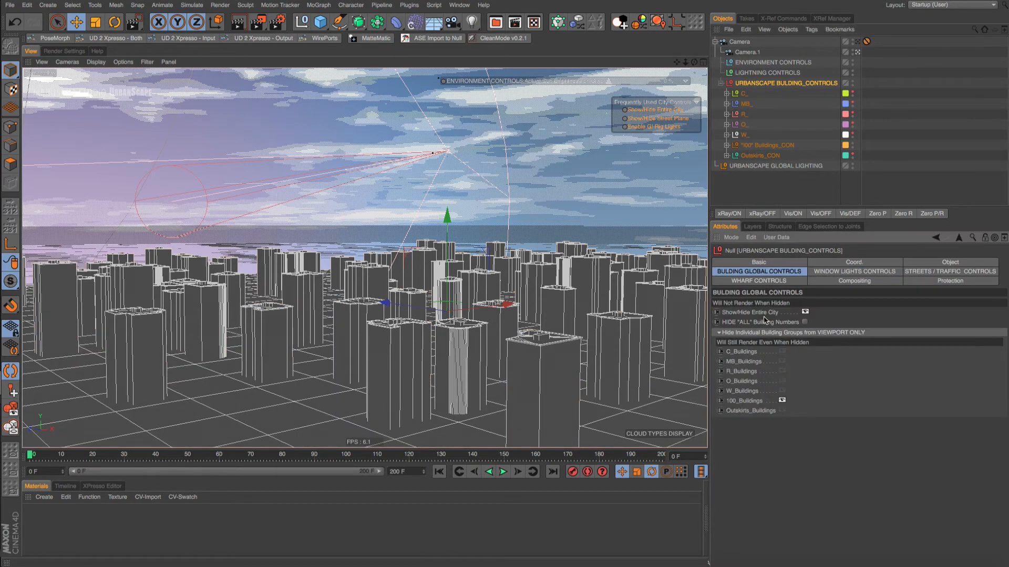
pyautogui.click(782, 401)
pyautogui.click(782, 410)
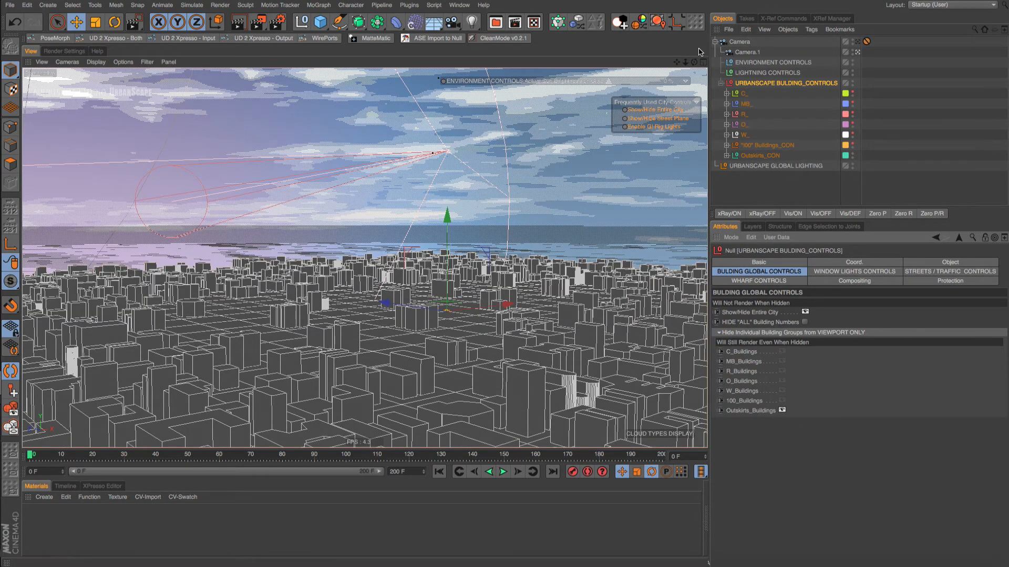
# - Enlarge the attributes area for Outskirts_CON and hide all outskirt buildings, turning them back on again
pyautogui.click(752, 155)
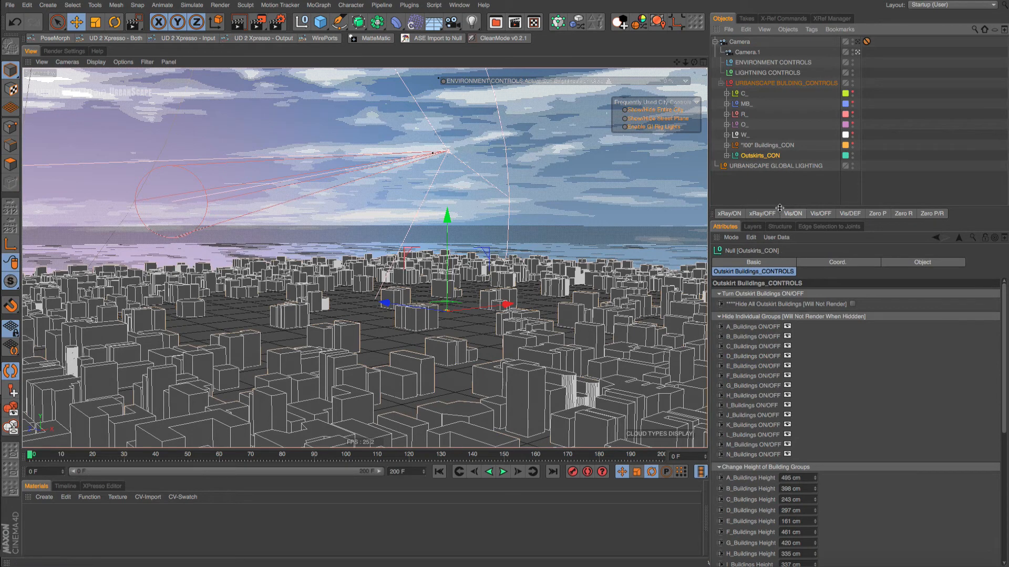
pyautogui.moveTo(779, 208); pyautogui.dragTo(779, 129)
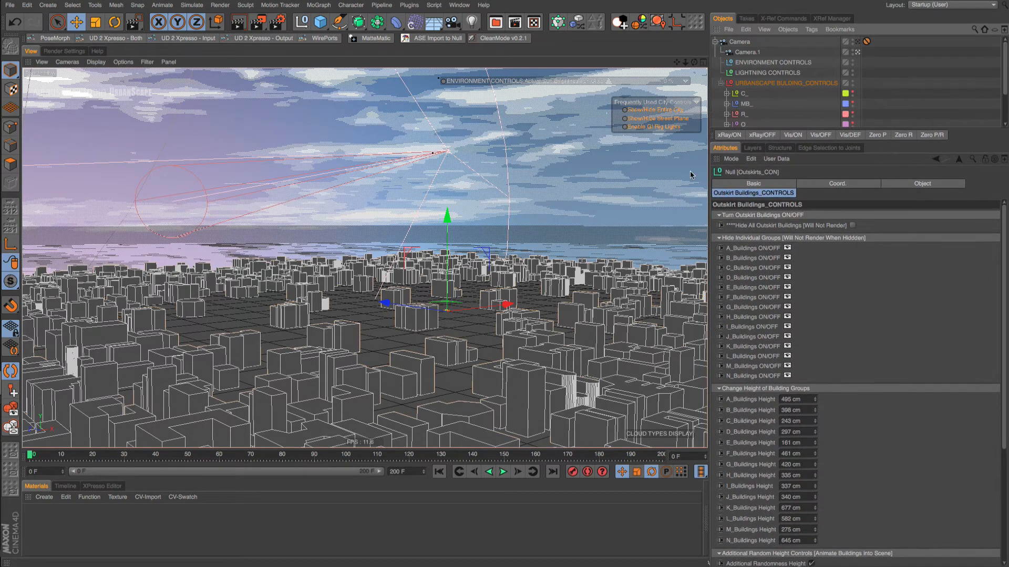
pyautogui.click(852, 226)
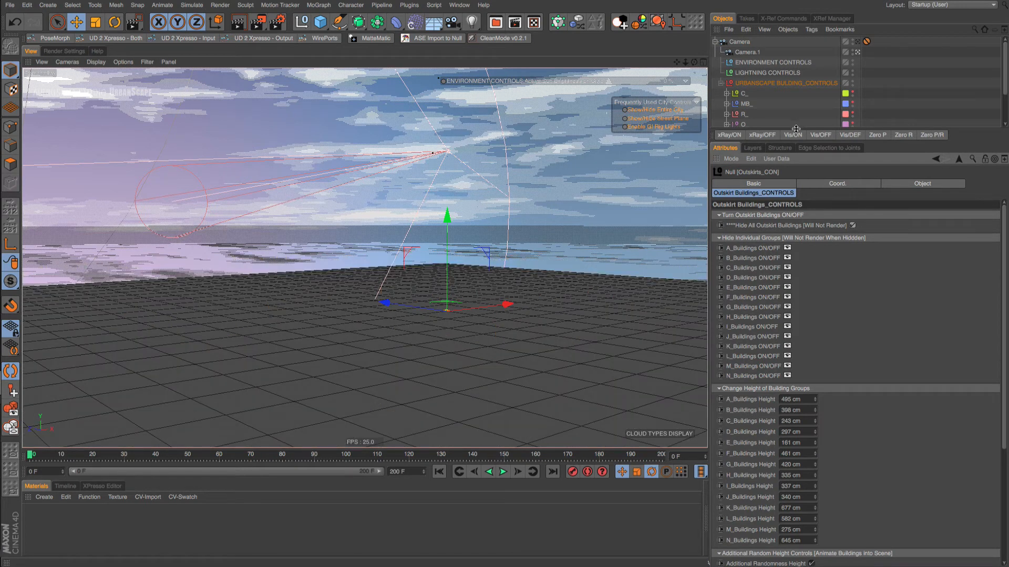
pyautogui.moveTo(796, 129); pyautogui.dragTo(778, 105)
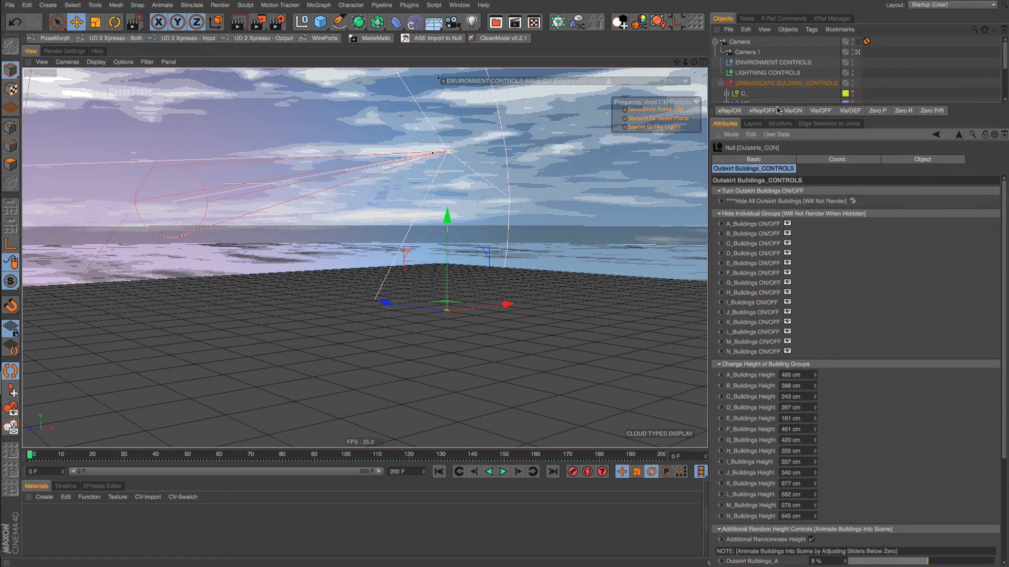
pyautogui.click(853, 203)
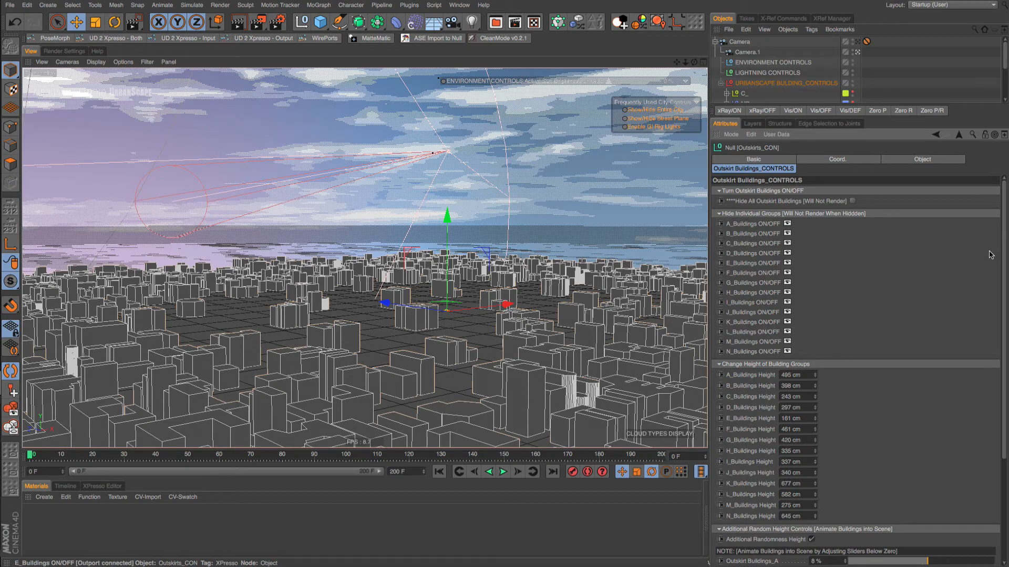
# - Try an A_Buildings Height of 1215 cm on the outskirt buildings and undo it
pyautogui.moveTo(1003, 245); pyautogui.dragTo(1002, 323)
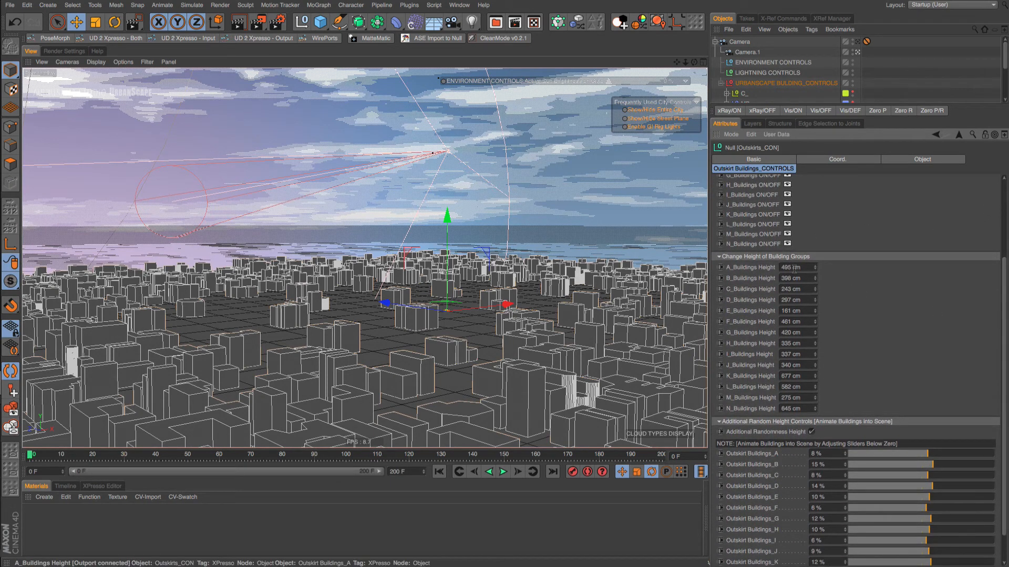
pyautogui.moveTo(816, 269); pyautogui.dragTo(816, 231)
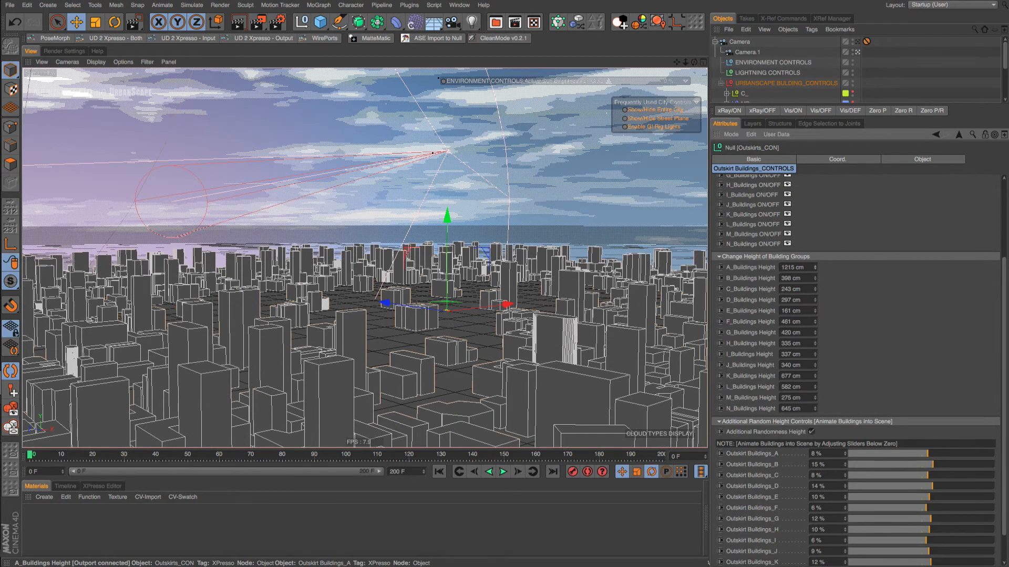
pyautogui.hotkey('ctrl', 'z')
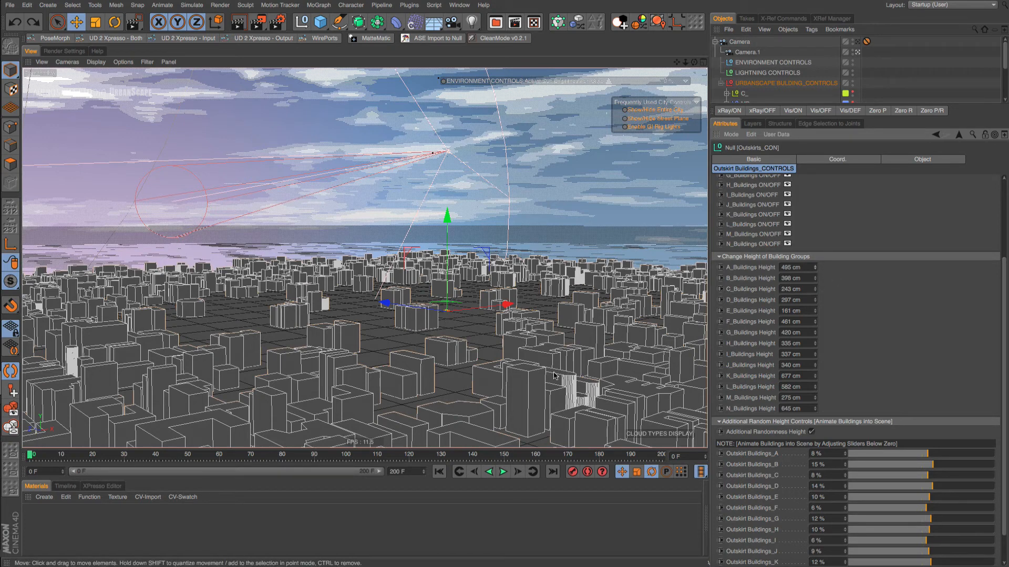
# - Pick an outskirt building in the foreground, find its group under Outskirts_CON, and reselect that controller
pyautogui.click(532, 395)
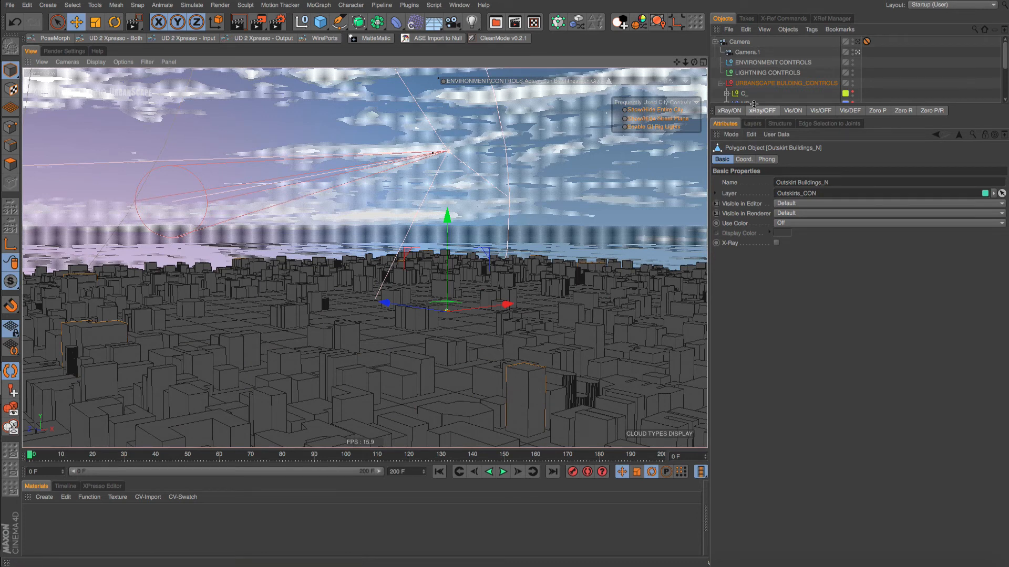
pyautogui.moveTo(752, 104); pyautogui.dragTo(752, 299)
pyautogui.click(726, 155)
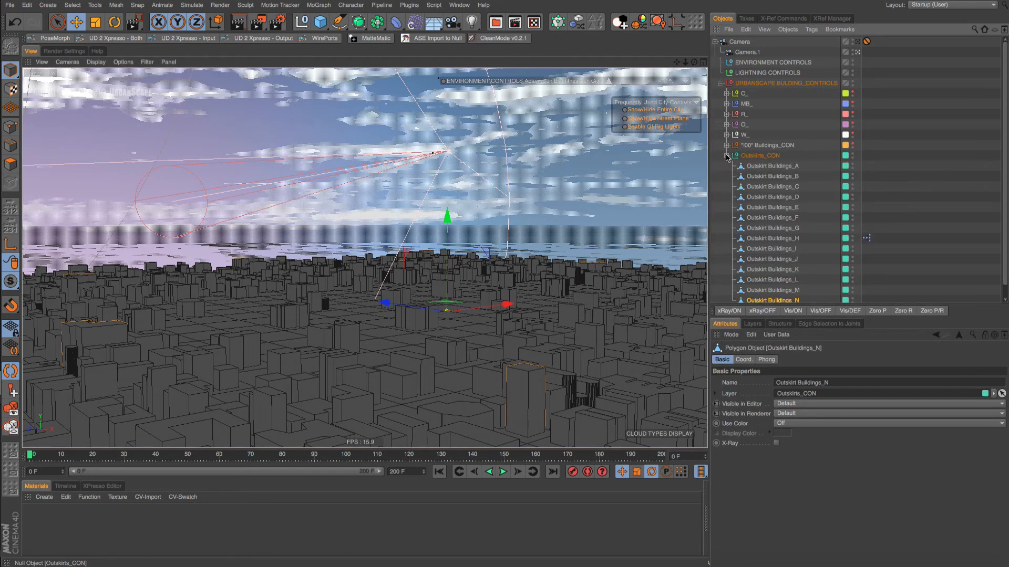
pyautogui.scroll(-1, 1004, 148)
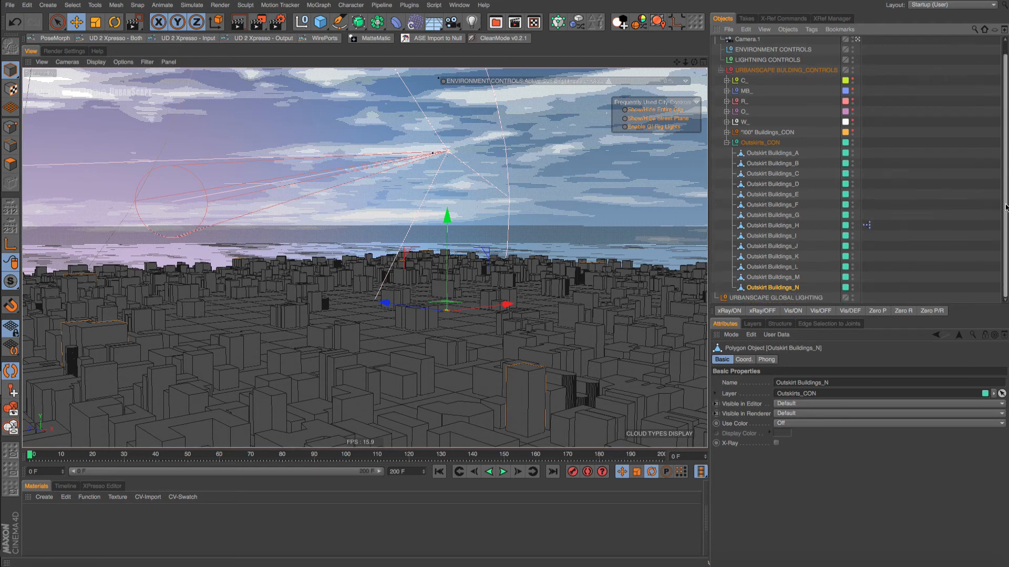
pyautogui.click(727, 143)
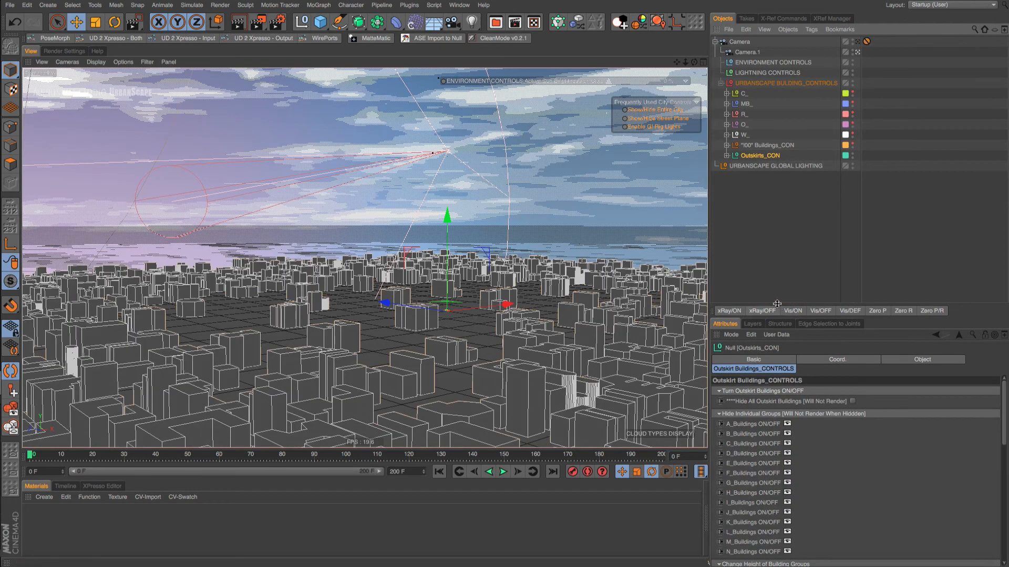
# - Try outskirt A_Buildings Height values of 735, 775, 975 and 1015 cm, ending at 95 cm
pyautogui.moveTo(777, 304); pyautogui.dragTo(777, 120)
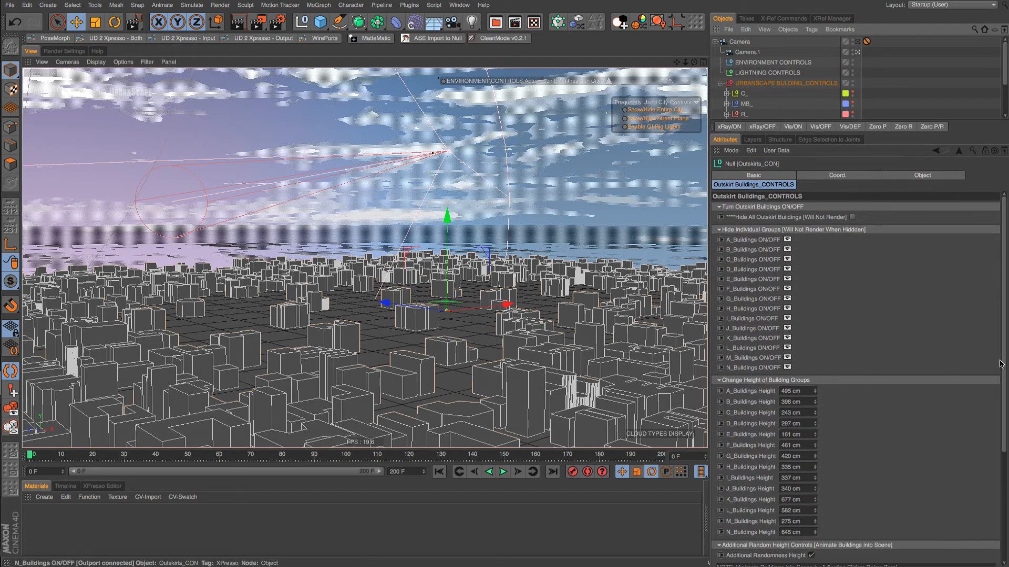
pyautogui.scroll(-2, 855, 363)
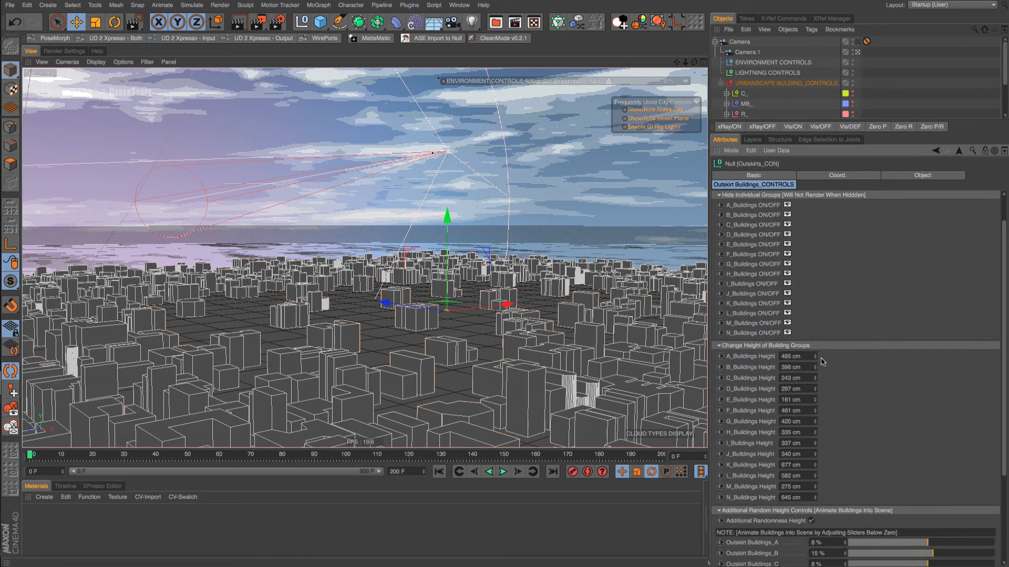
pyautogui.moveTo(816, 360); pyautogui.dragTo(815, 320)
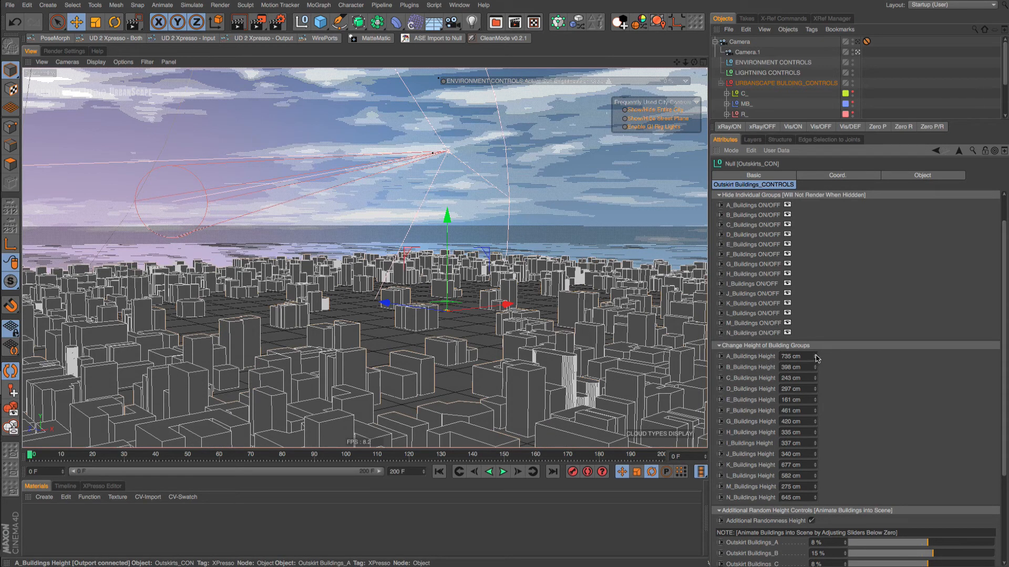
pyautogui.moveTo(816, 357); pyautogui.dragTo(816, 352)
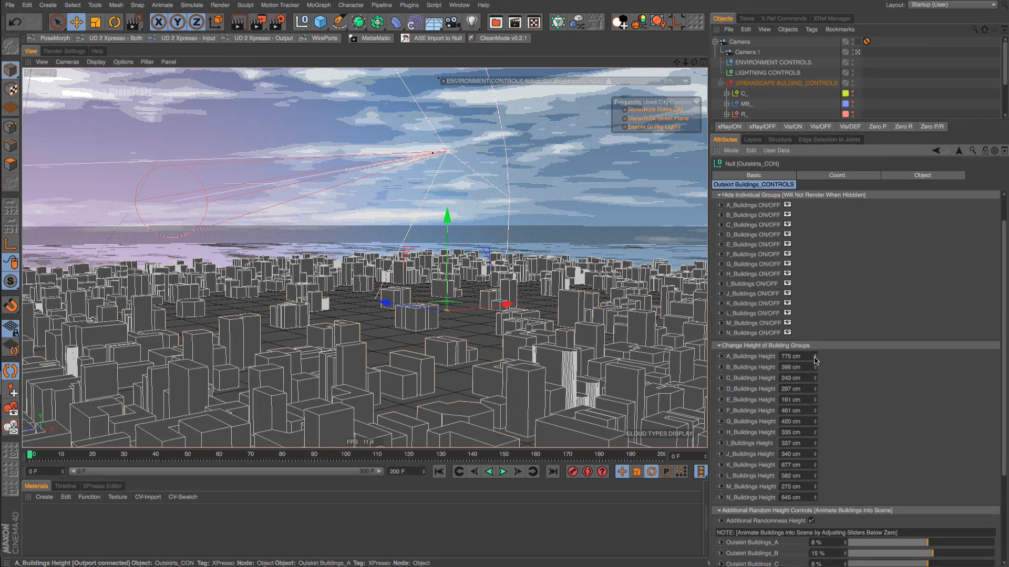
pyautogui.moveTo(815, 359); pyautogui.dragTo(815, 331)
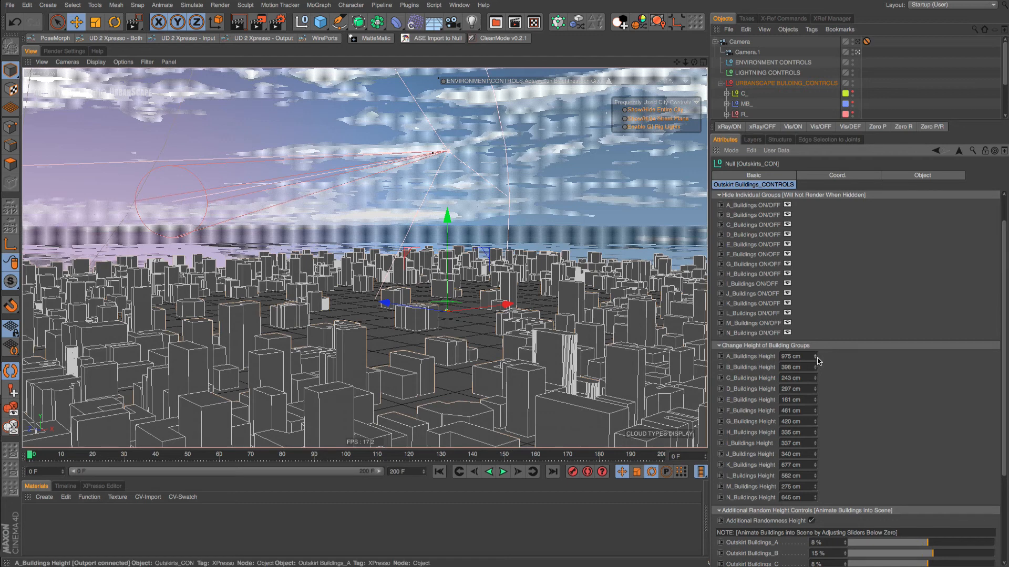
pyautogui.moveTo(814, 358); pyautogui.dragTo(815, 359)
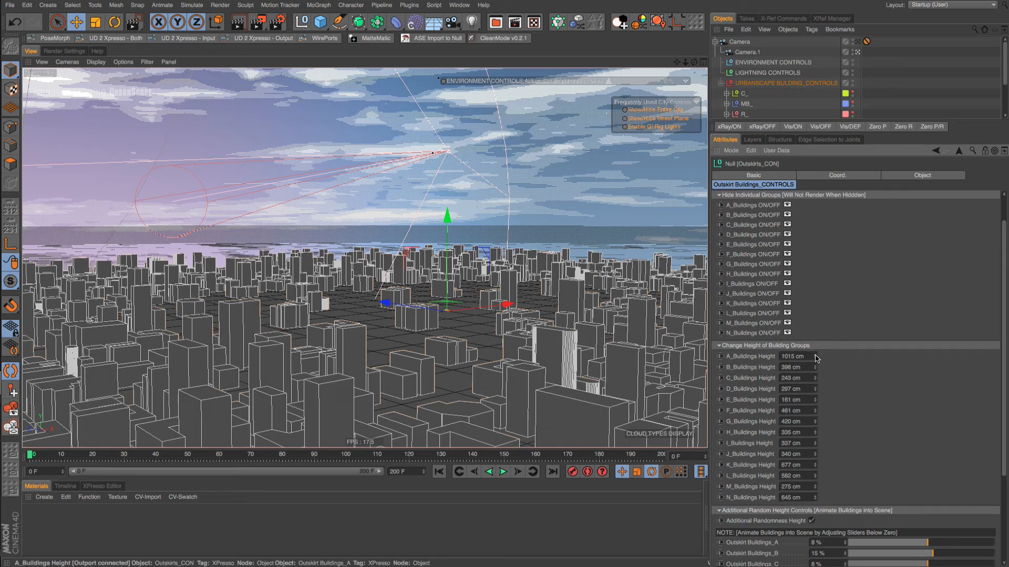
pyautogui.moveTo(814, 358); pyautogui.dragTo(815, 358)
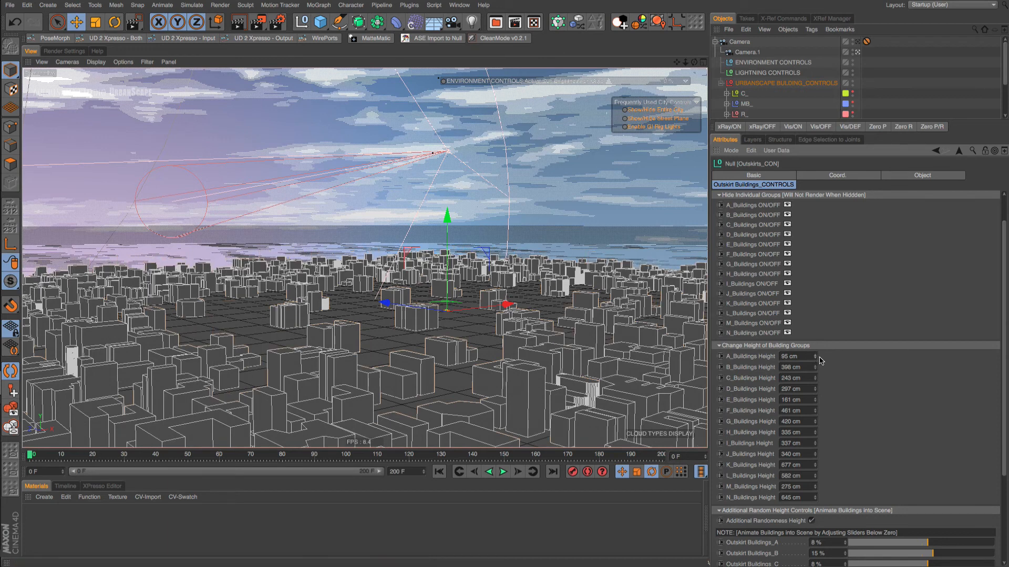
# - Set the outskirt A_Buildings Height to 575 cm, and switch Additional Randomness Height off and back on
pyautogui.moveTo(816, 359); pyautogui.dragTo(816, 358)
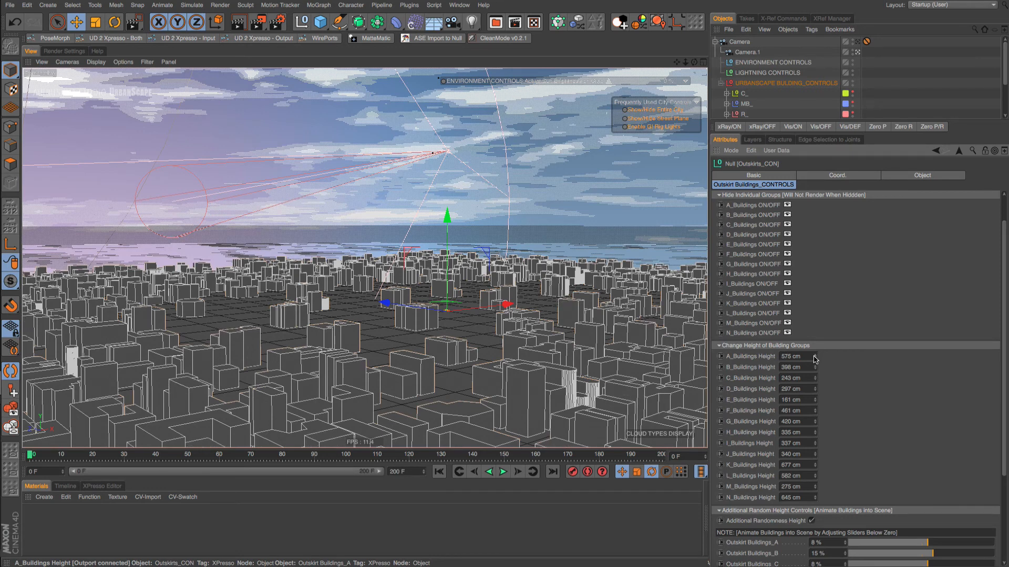
pyautogui.scroll(-5, 978, 471)
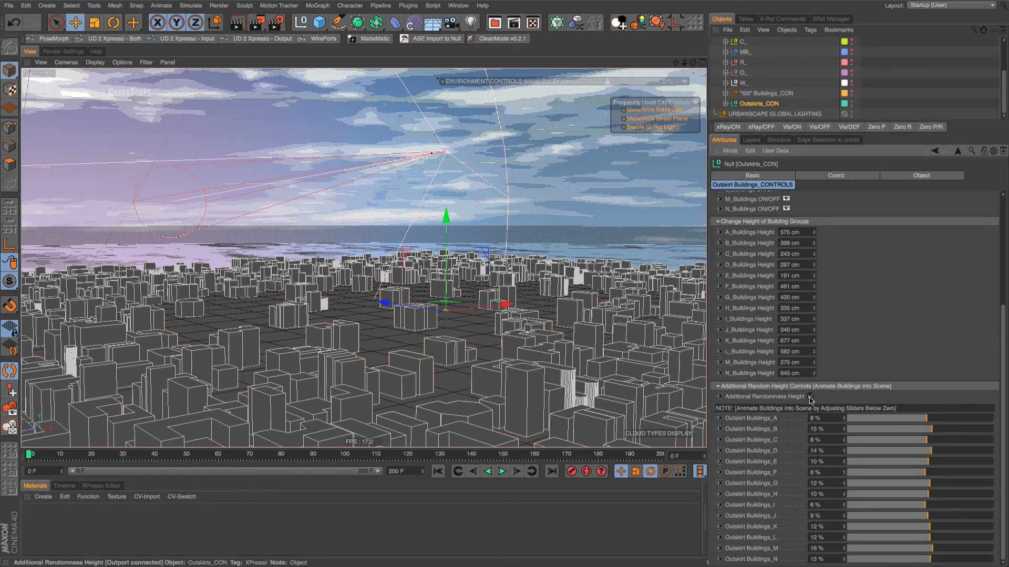
pyautogui.click(811, 397)
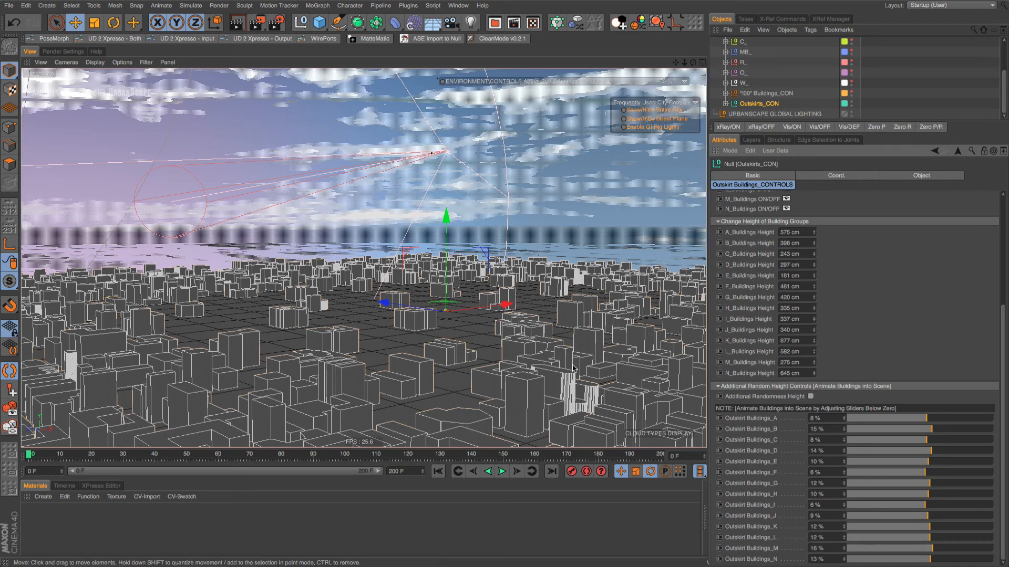
pyautogui.click(810, 397)
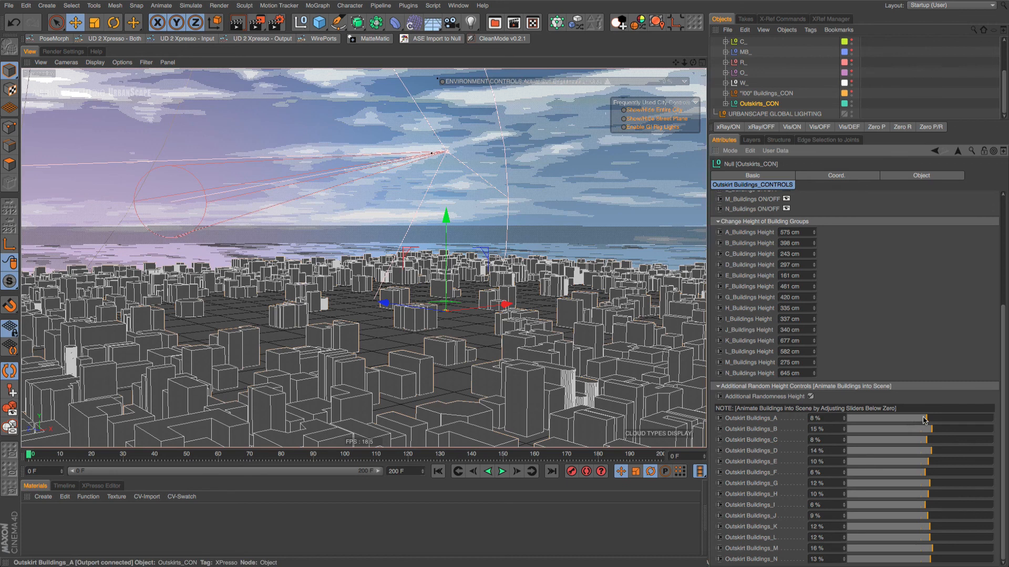
# - Lower the Outskirt Buildings_A random height to -100 % and bring it back up to -20 %
pyautogui.moveTo(924, 419); pyautogui.dragTo(910, 422)
pyautogui.moveTo(900, 423); pyautogui.dragTo(837, 427)
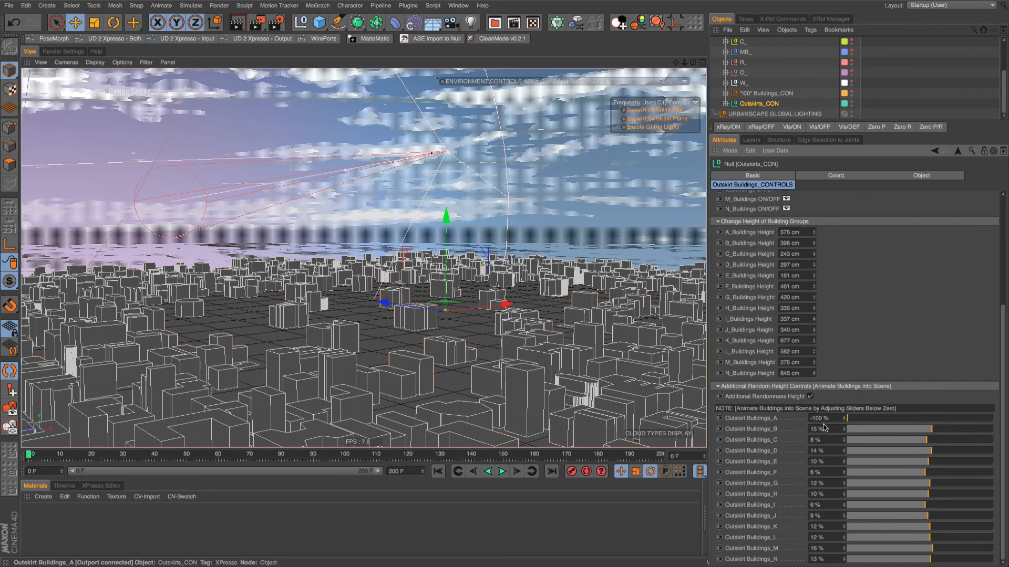
pyautogui.moveTo(847, 424); pyautogui.dragTo(906, 427)
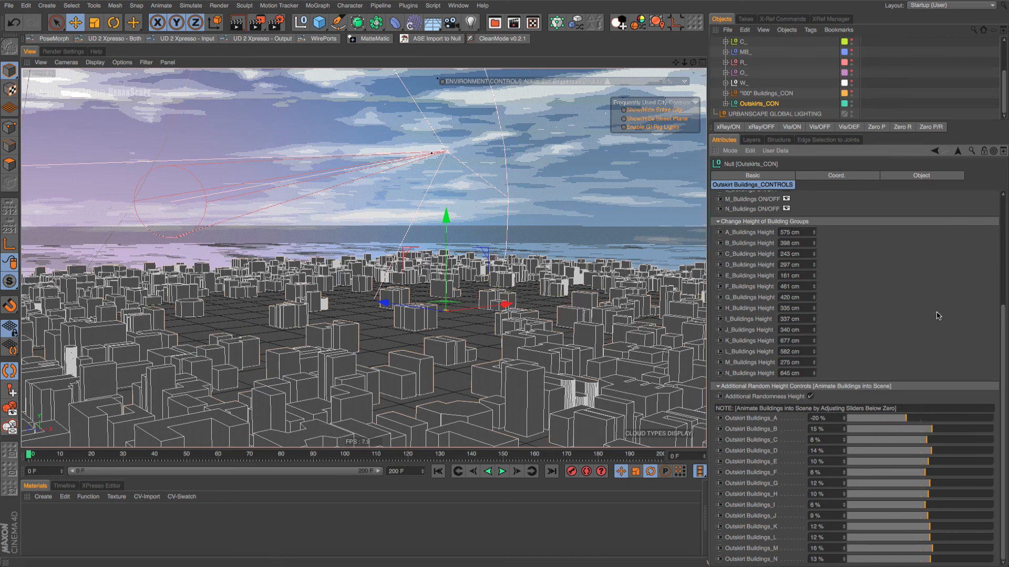